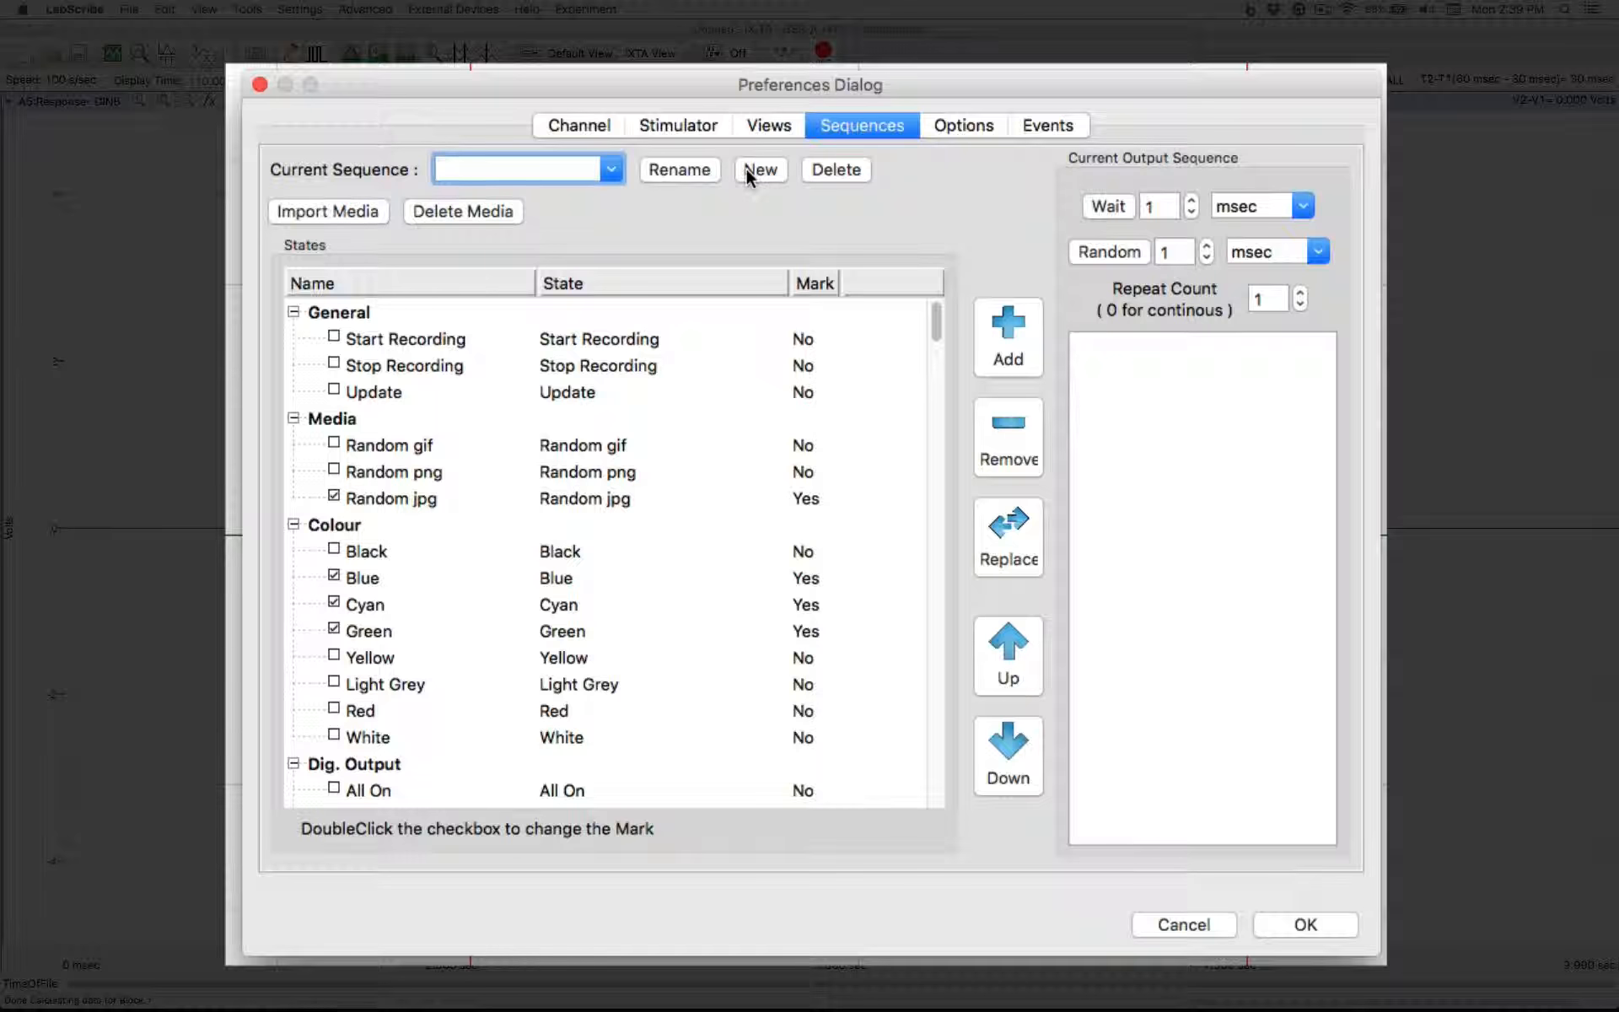
Create a new output sequence named Seq 1
left_click(745, 168)
type("Seq 1")
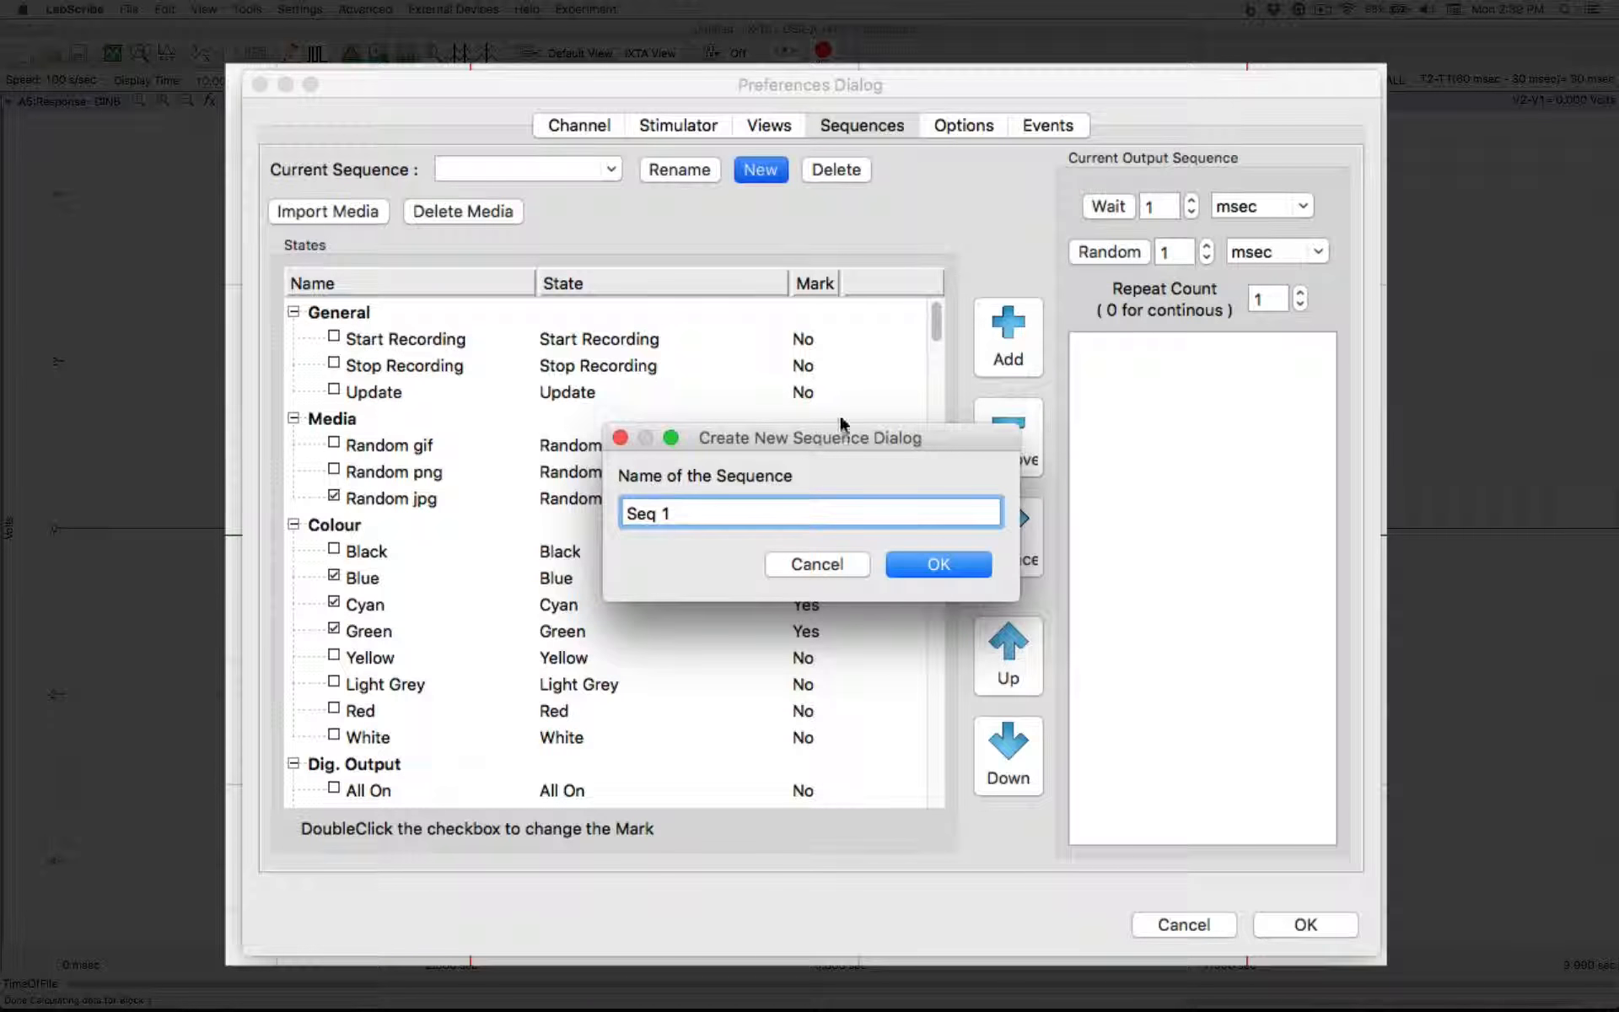
left_click(954, 564)
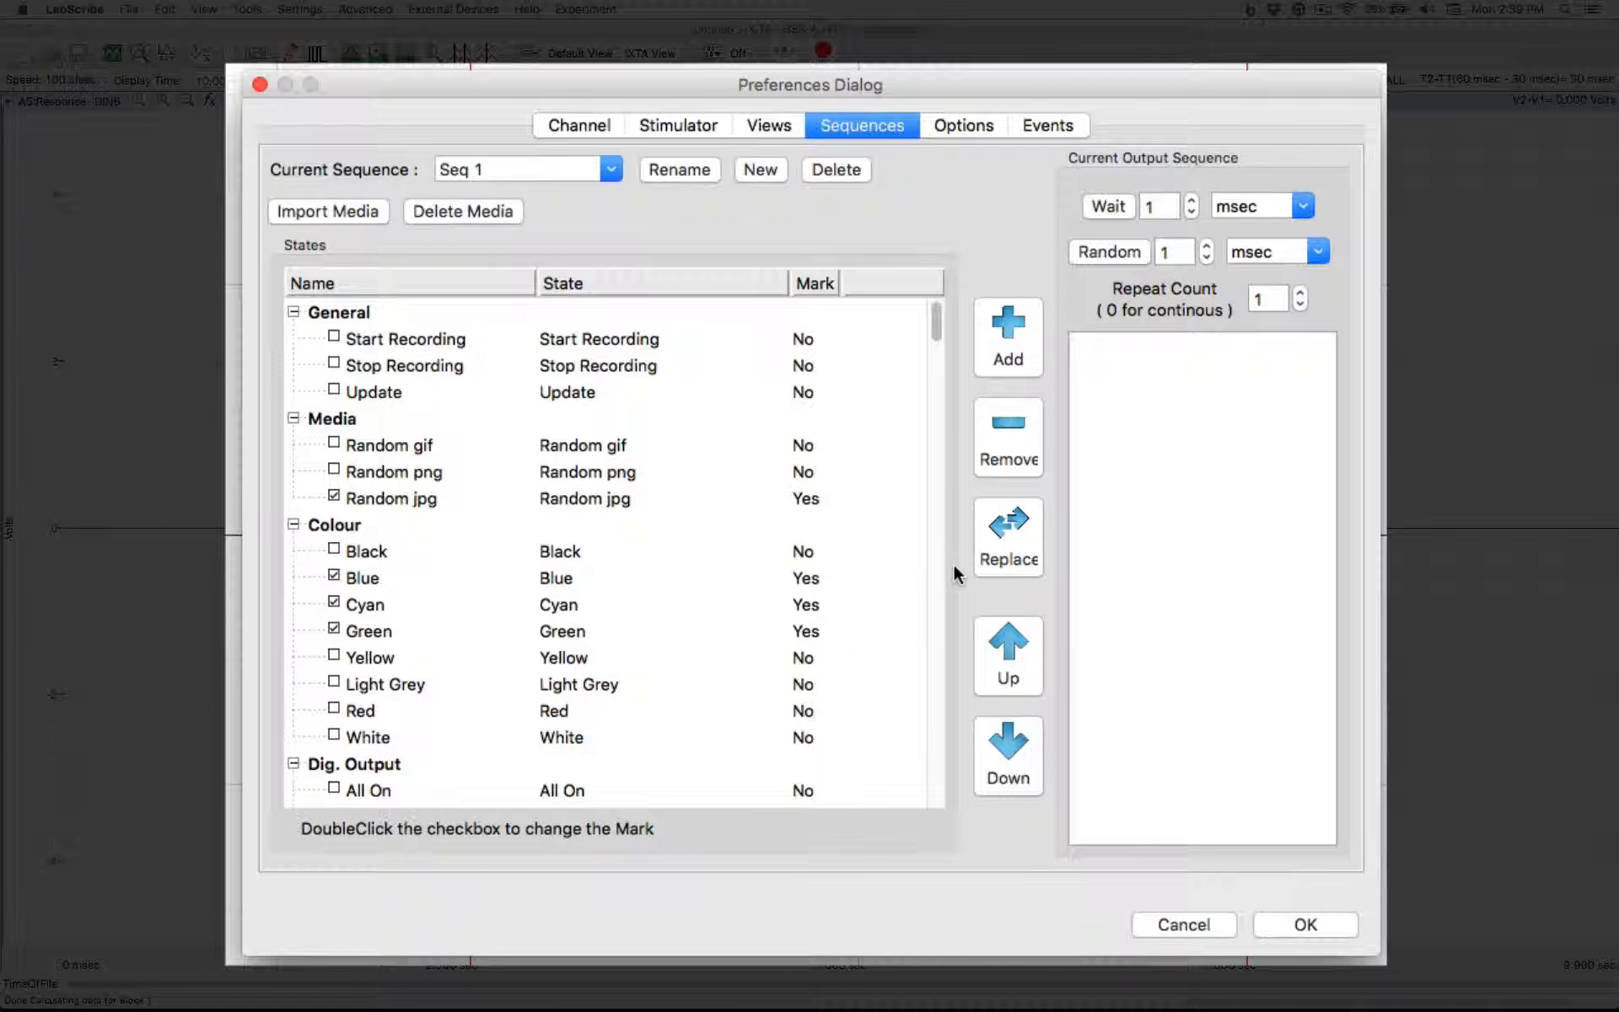
Import all the images, butterfly.jpg through yellowlight.jpg, from the Random Images folder inside iWorxMediaFiles as media
left_click(343, 208)
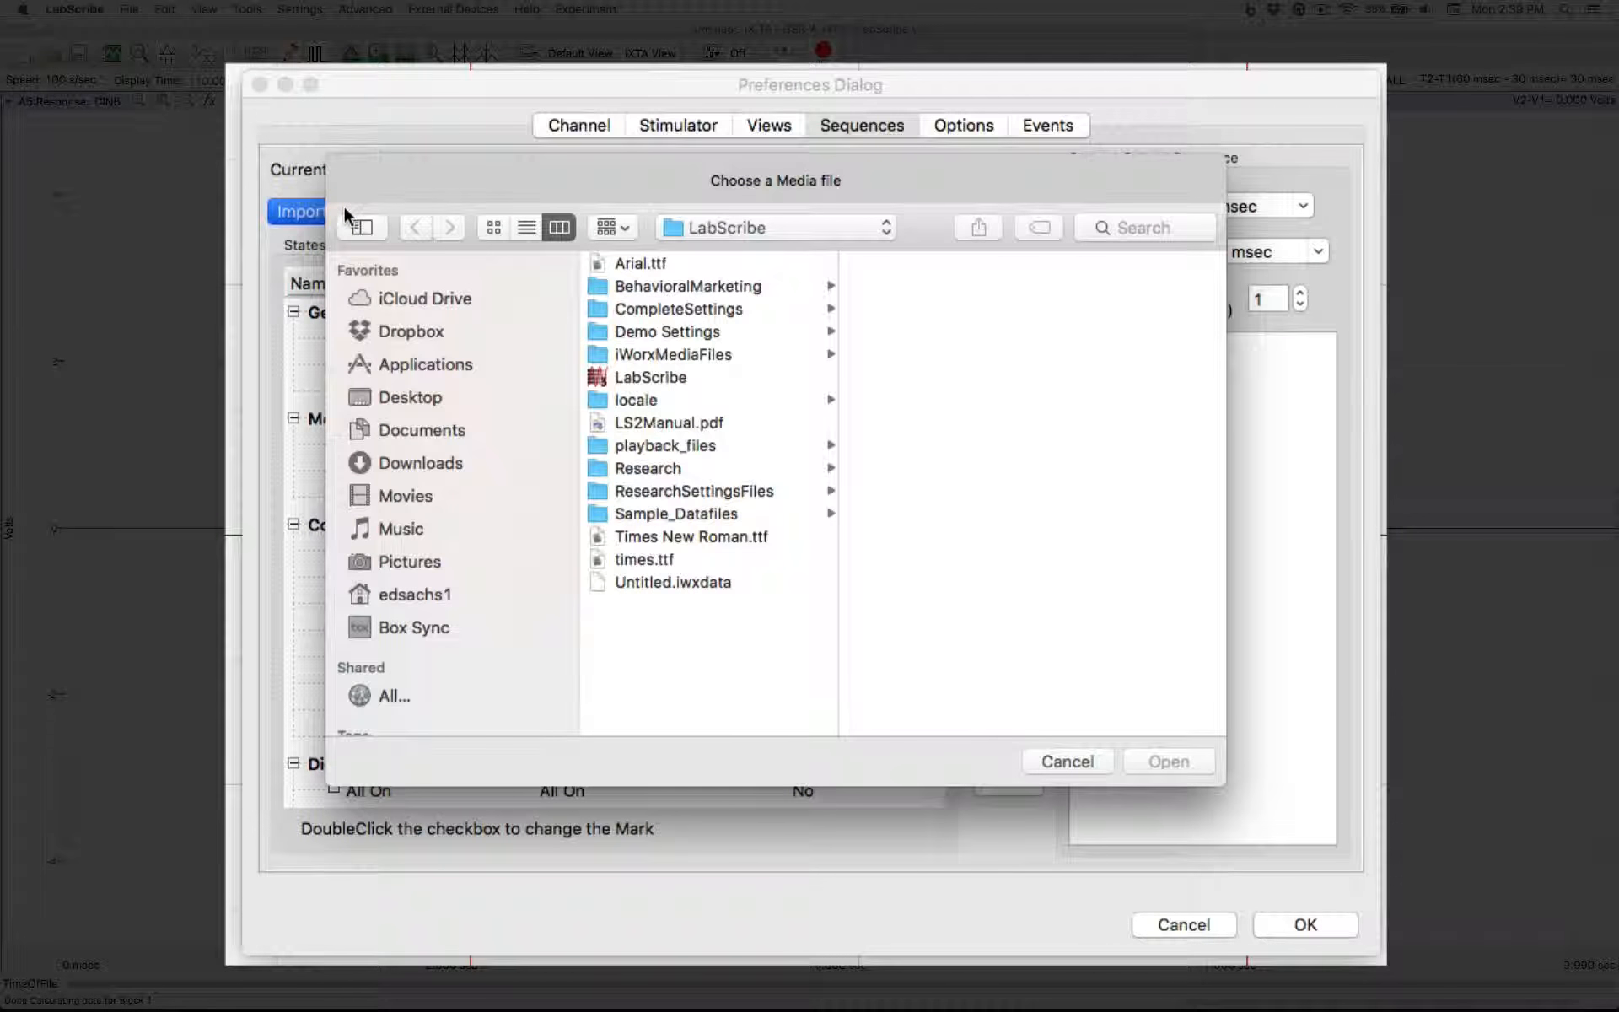
left_click(641, 357)
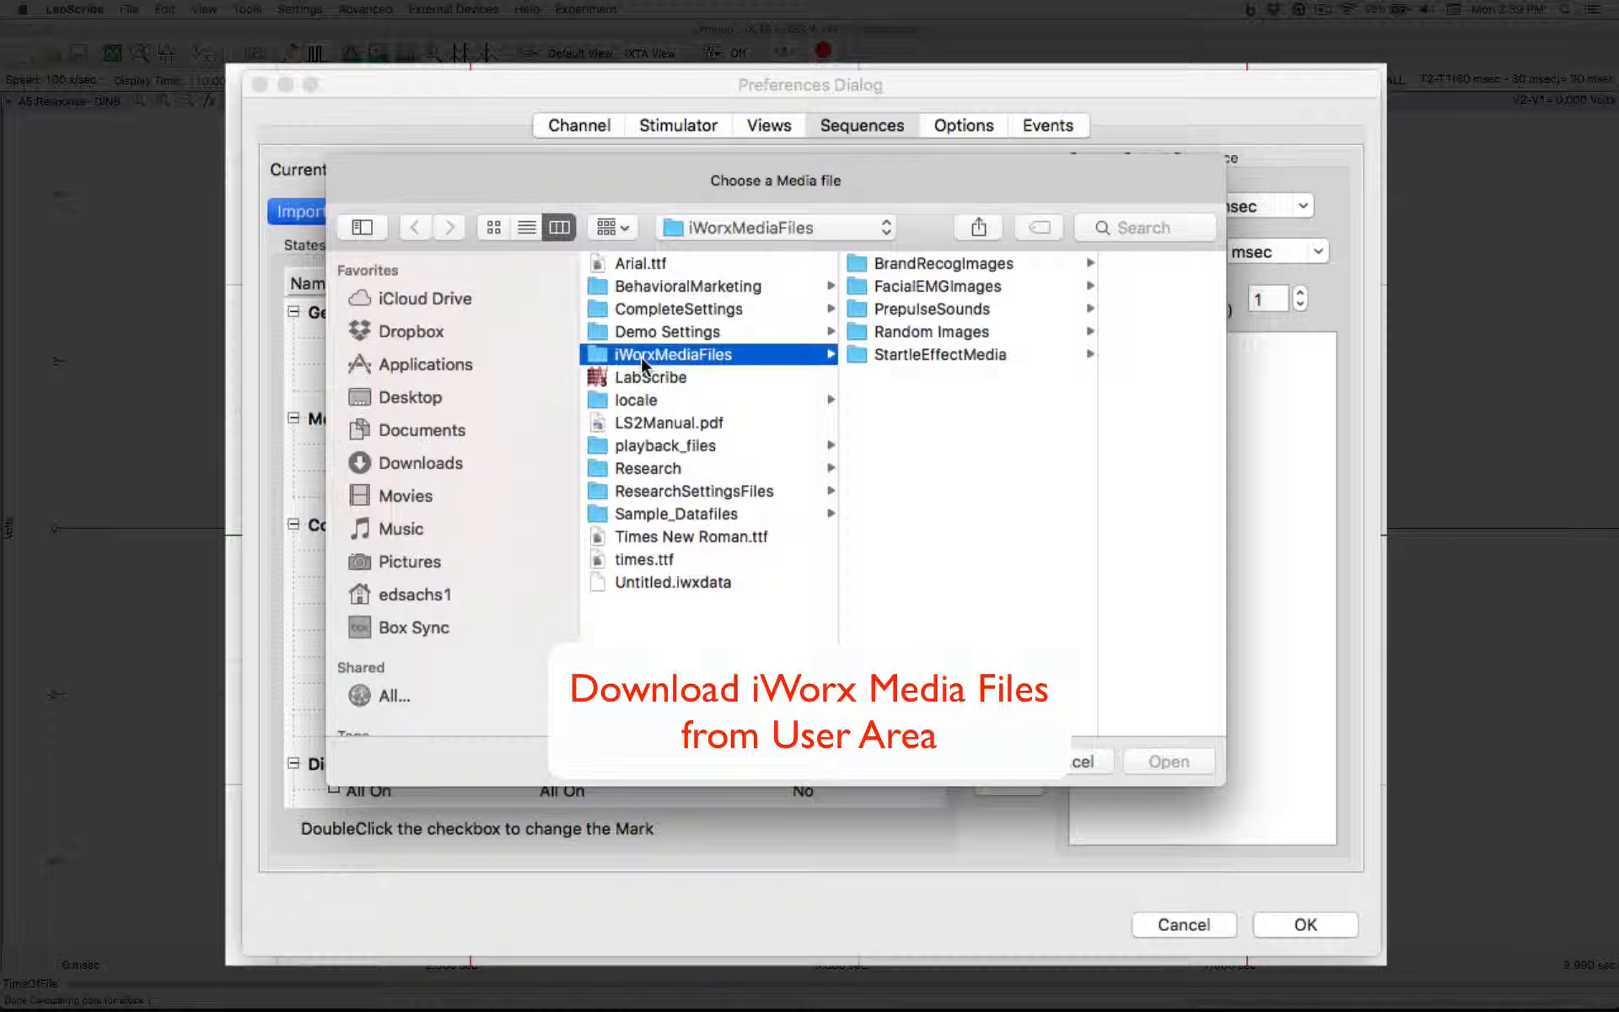
left_click(923, 331)
left_click(1045, 263)
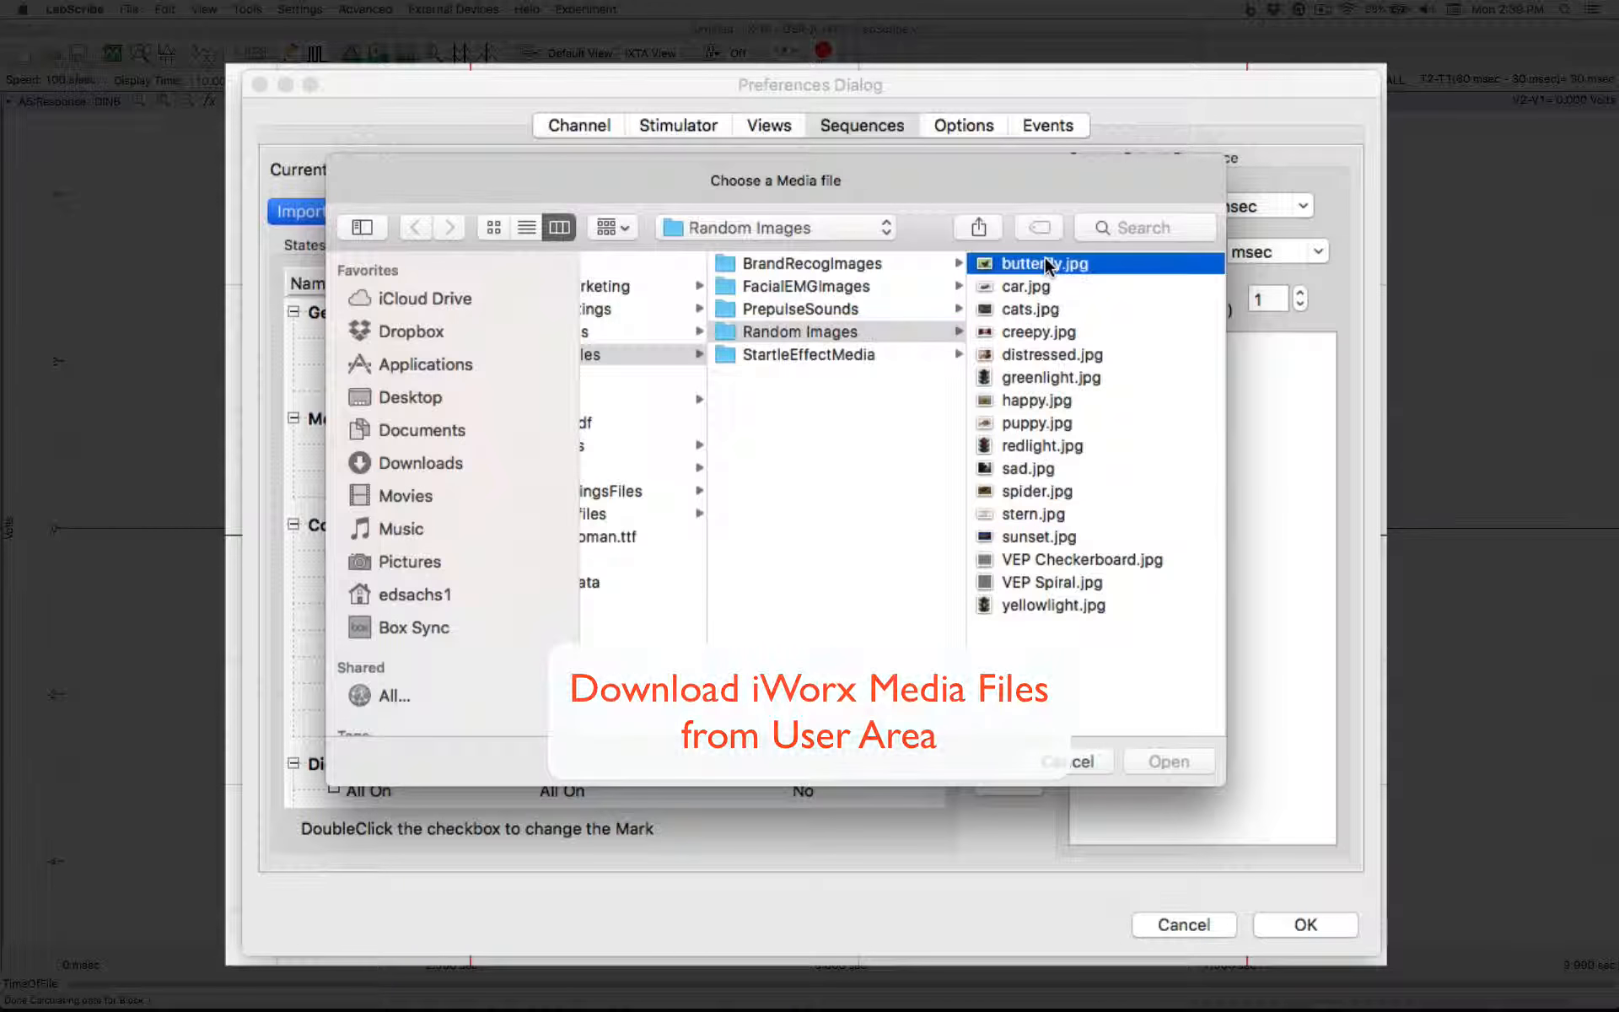
left_click(787, 605, "shift")
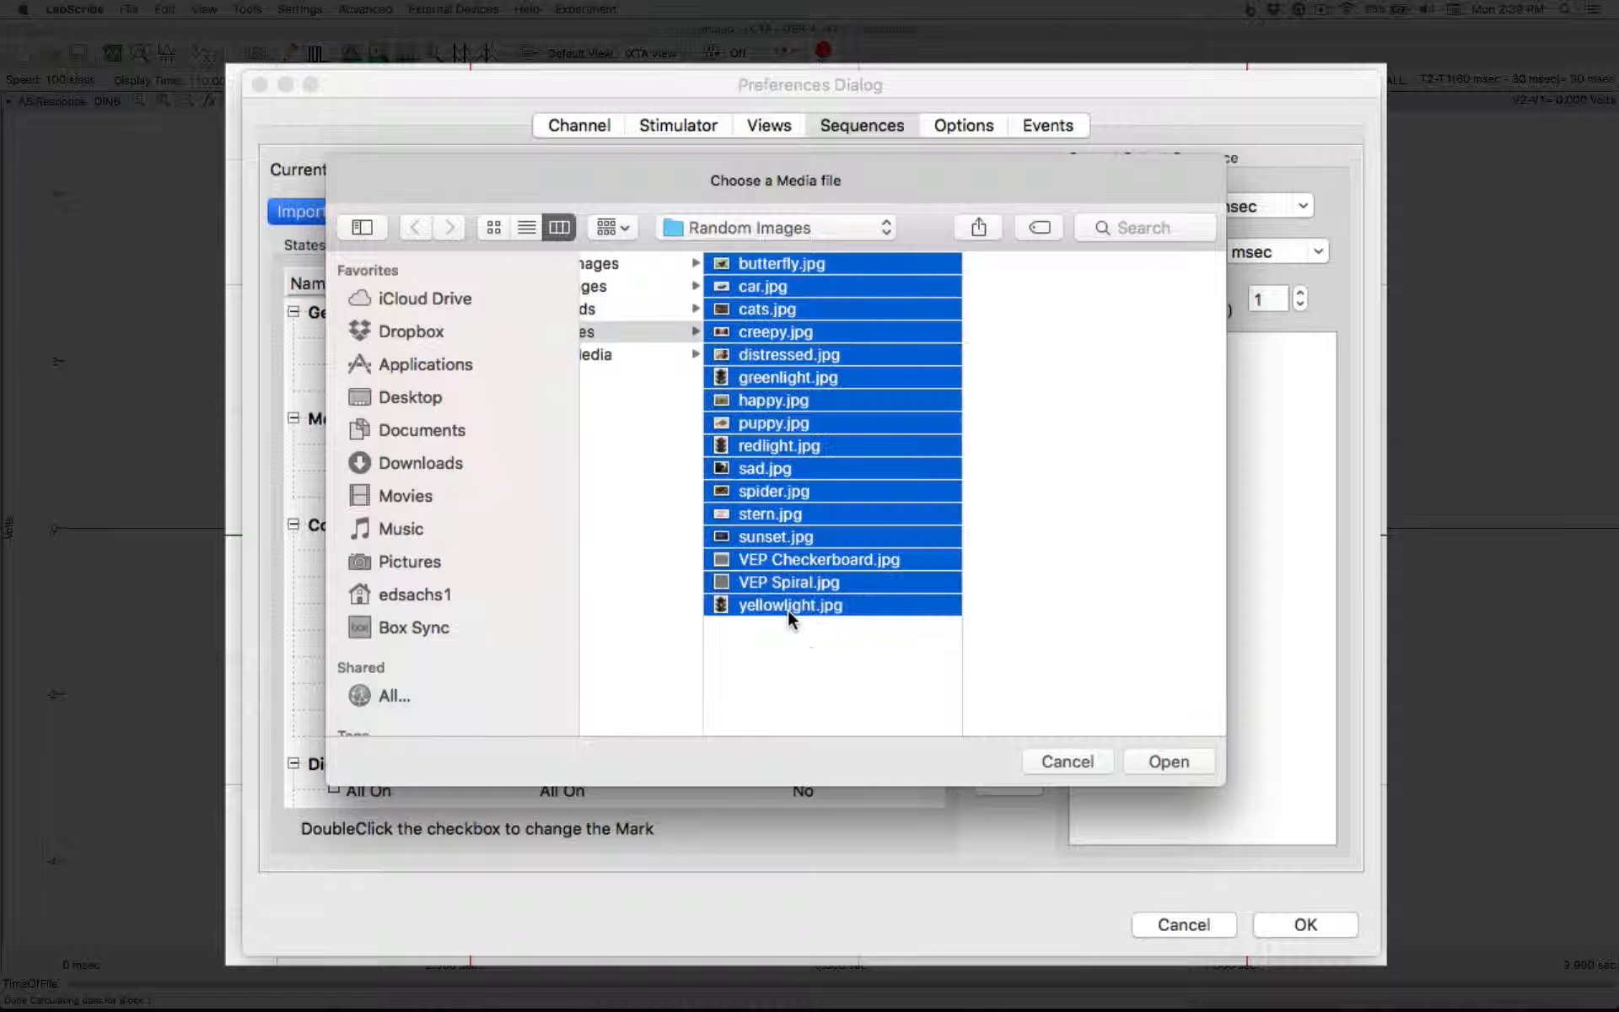
left_click(1172, 761)
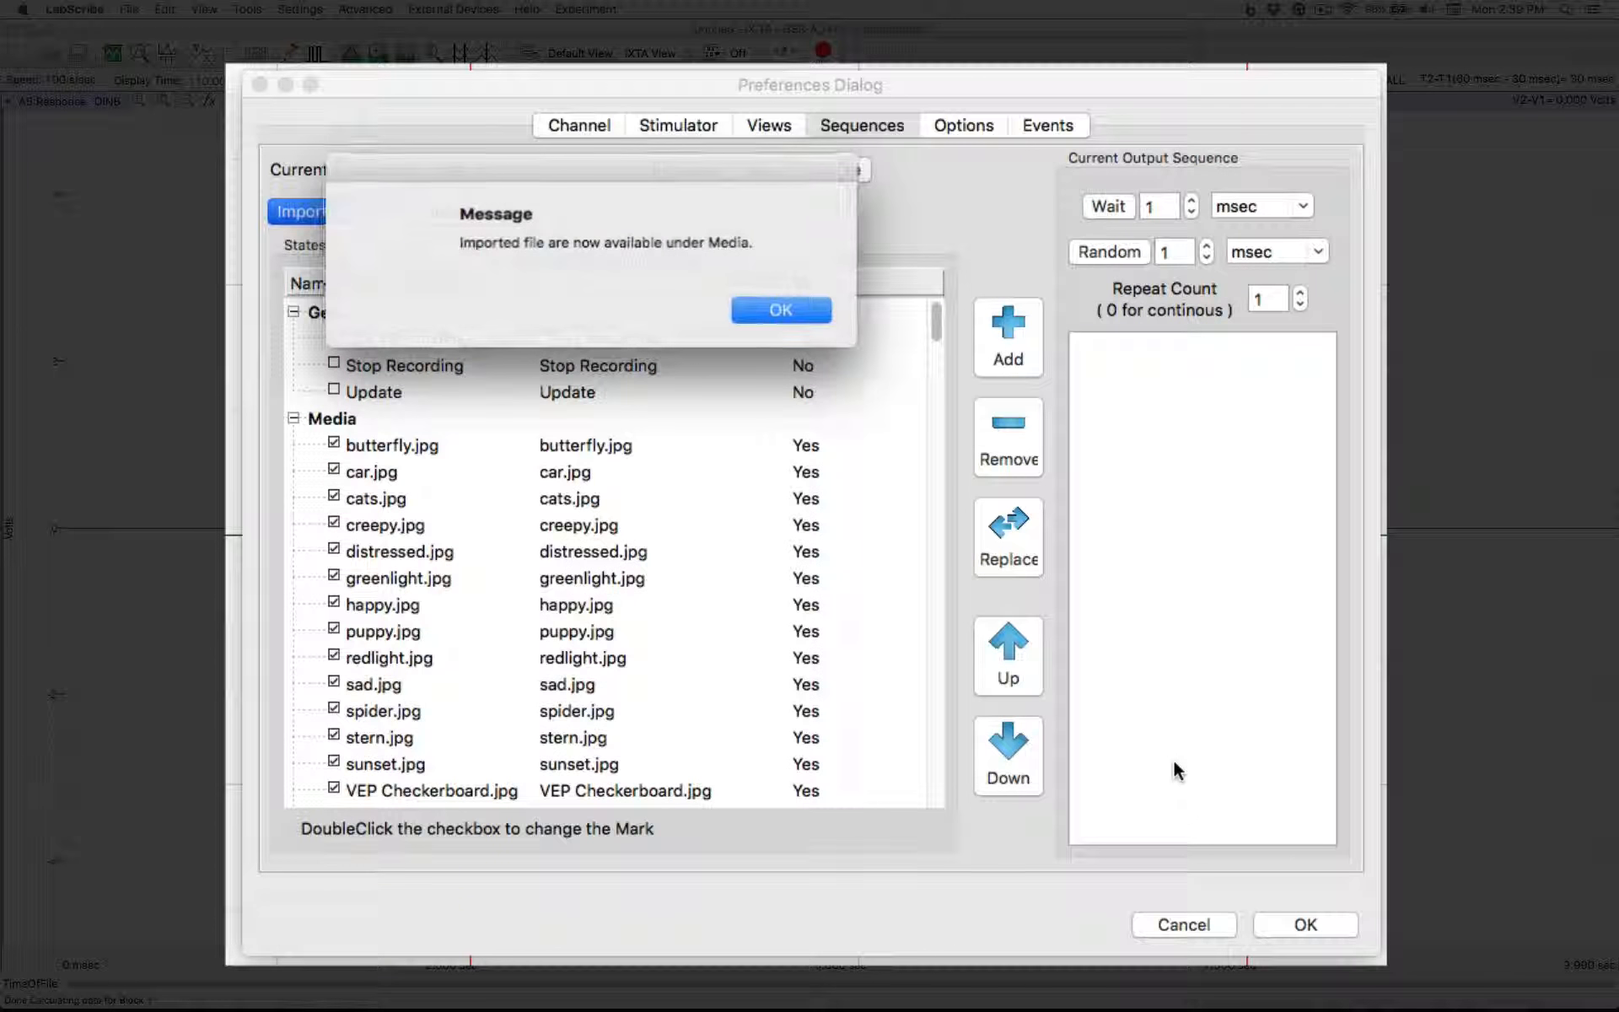
left_click(782, 310)
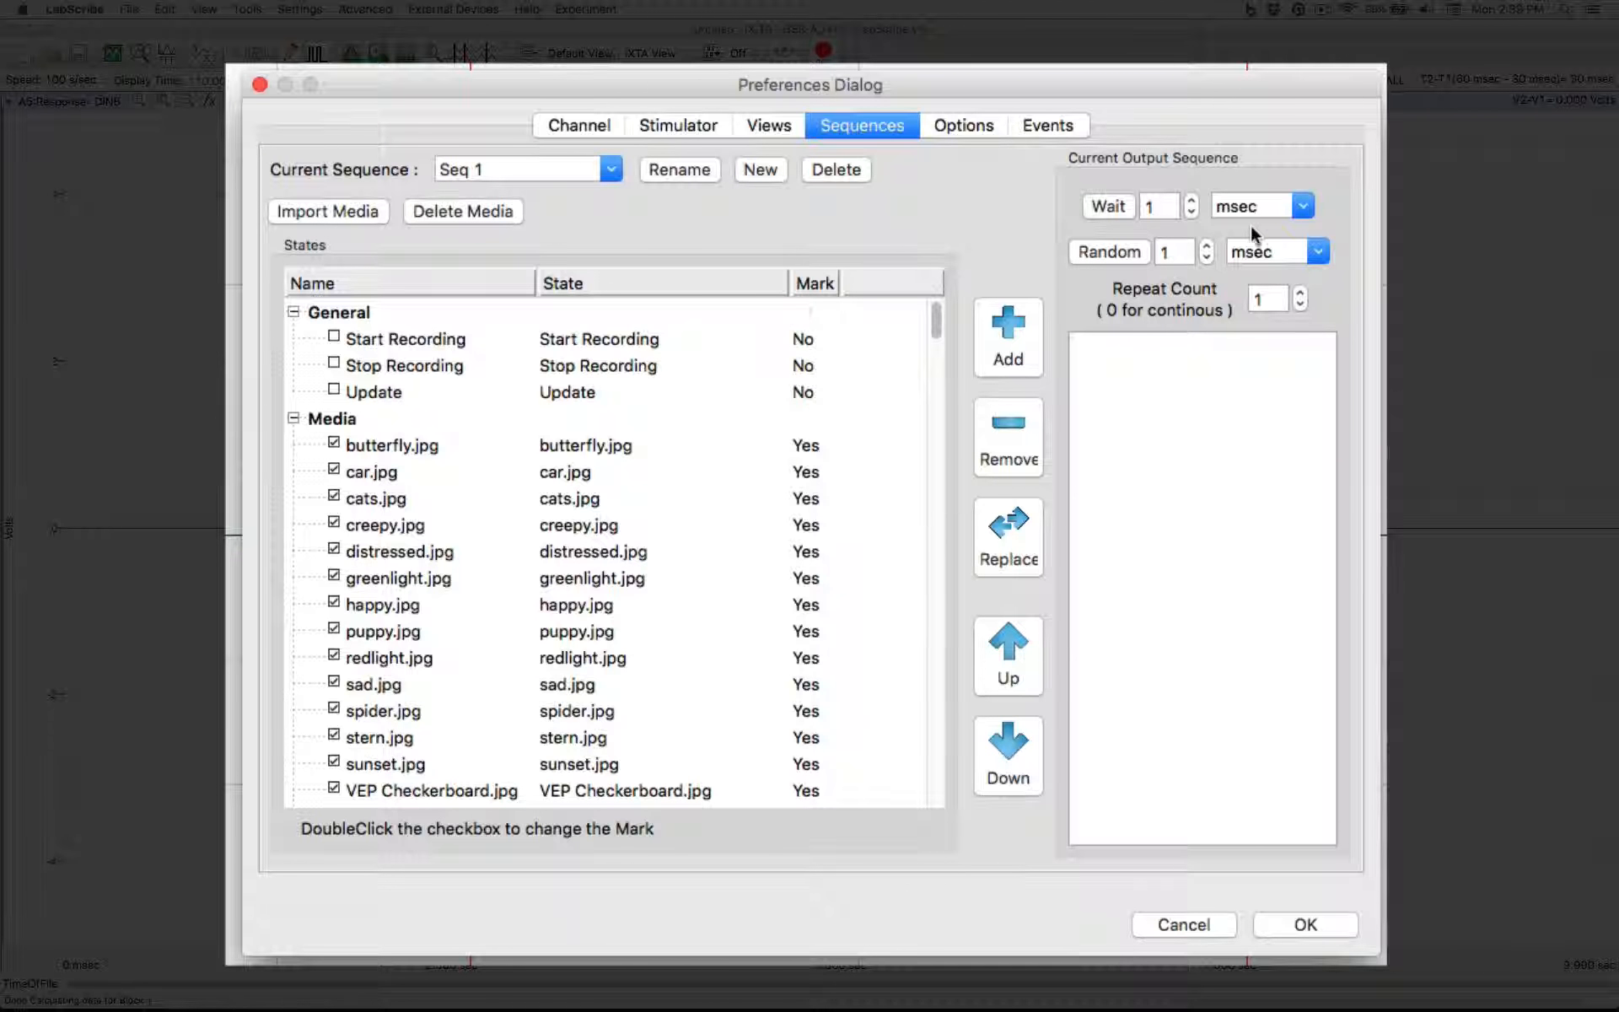
Add a 5 sec wait as the first entry of the output sequence
left_click(1302, 207)
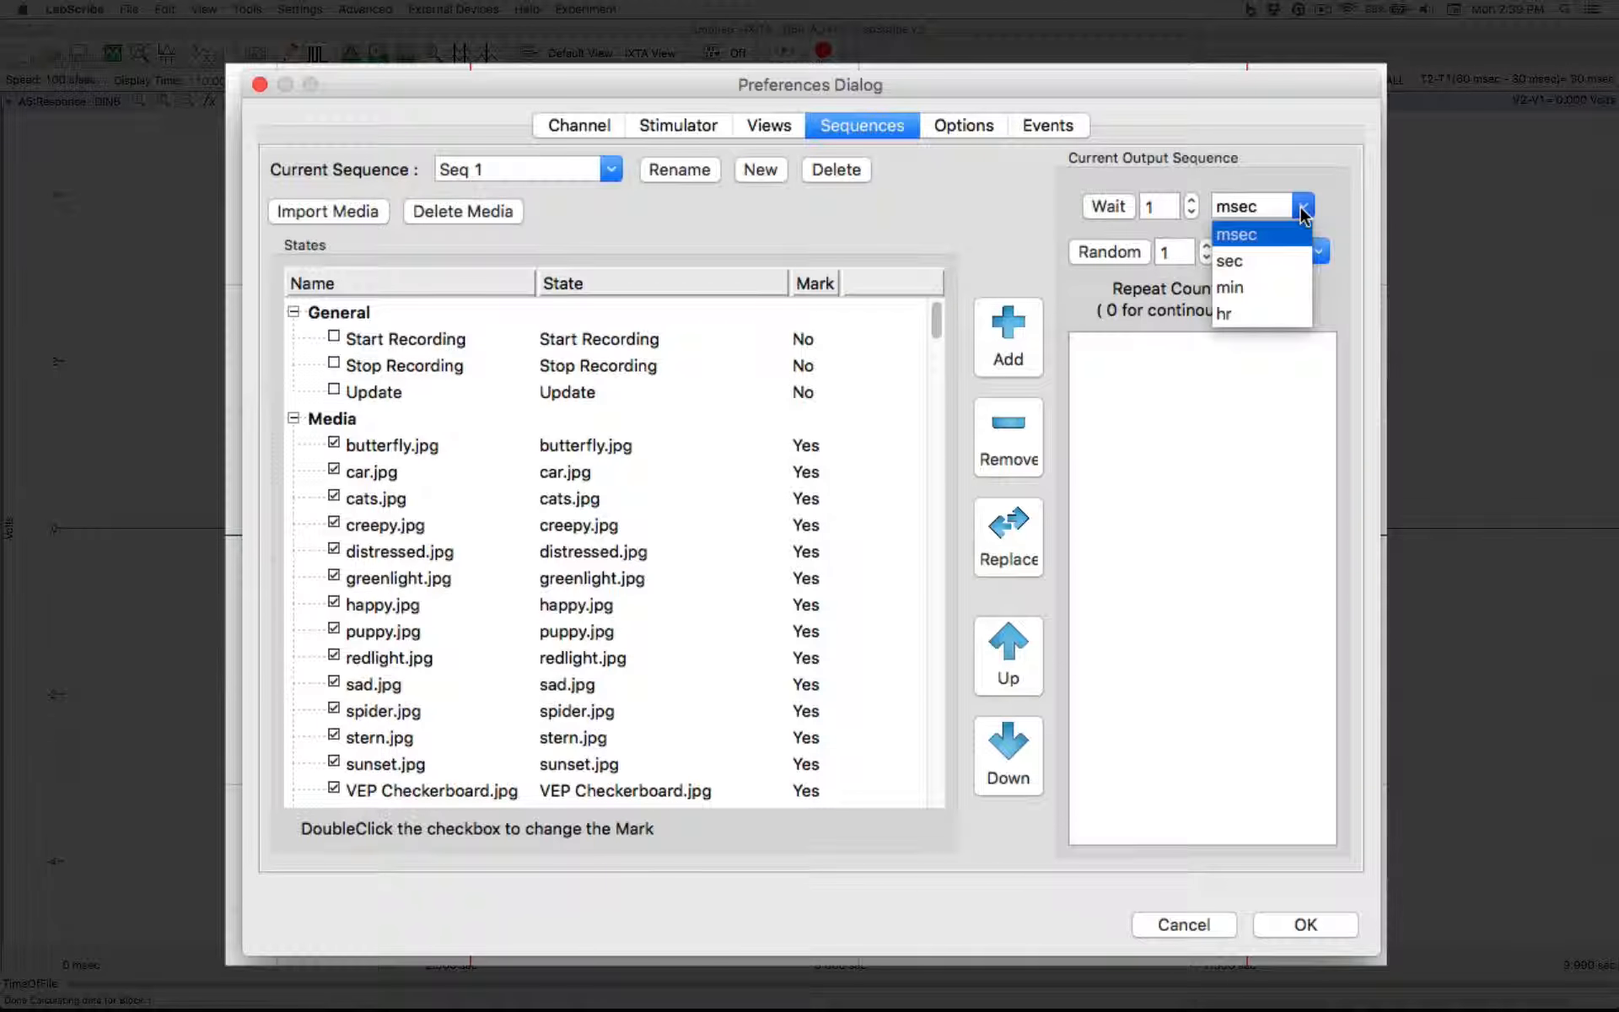
left_click(1273, 261)
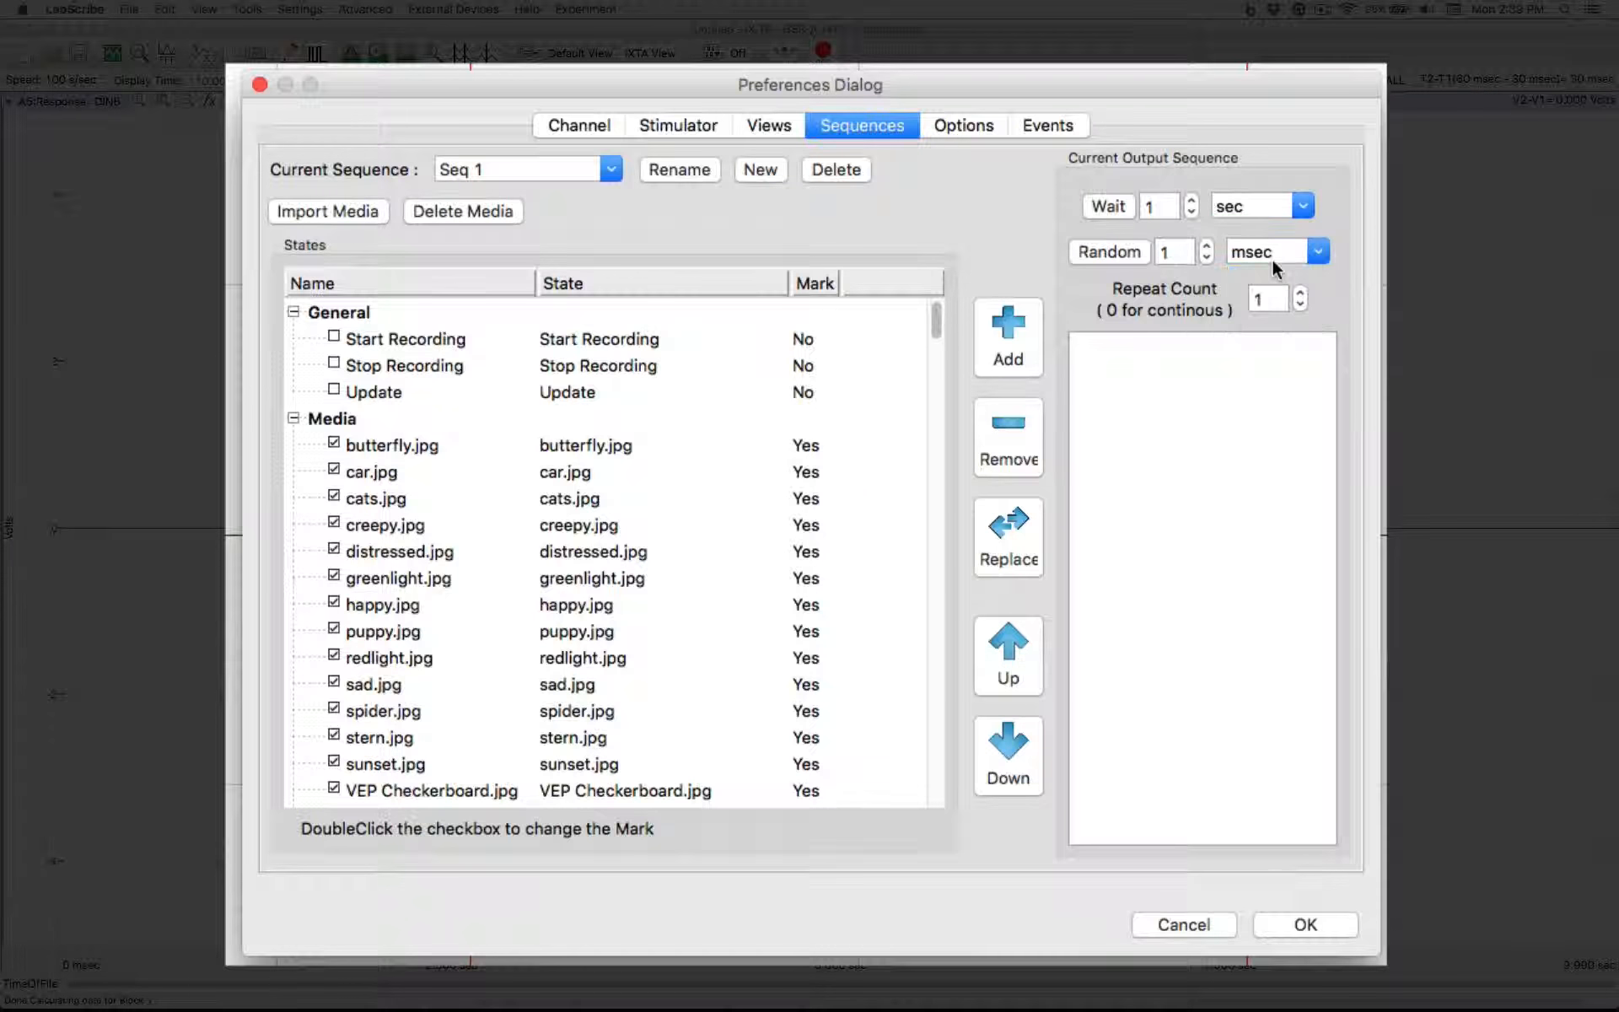
left_click(1194, 202)
left_click(1196, 202)
left_click(1196, 202)
left_click(1097, 206)
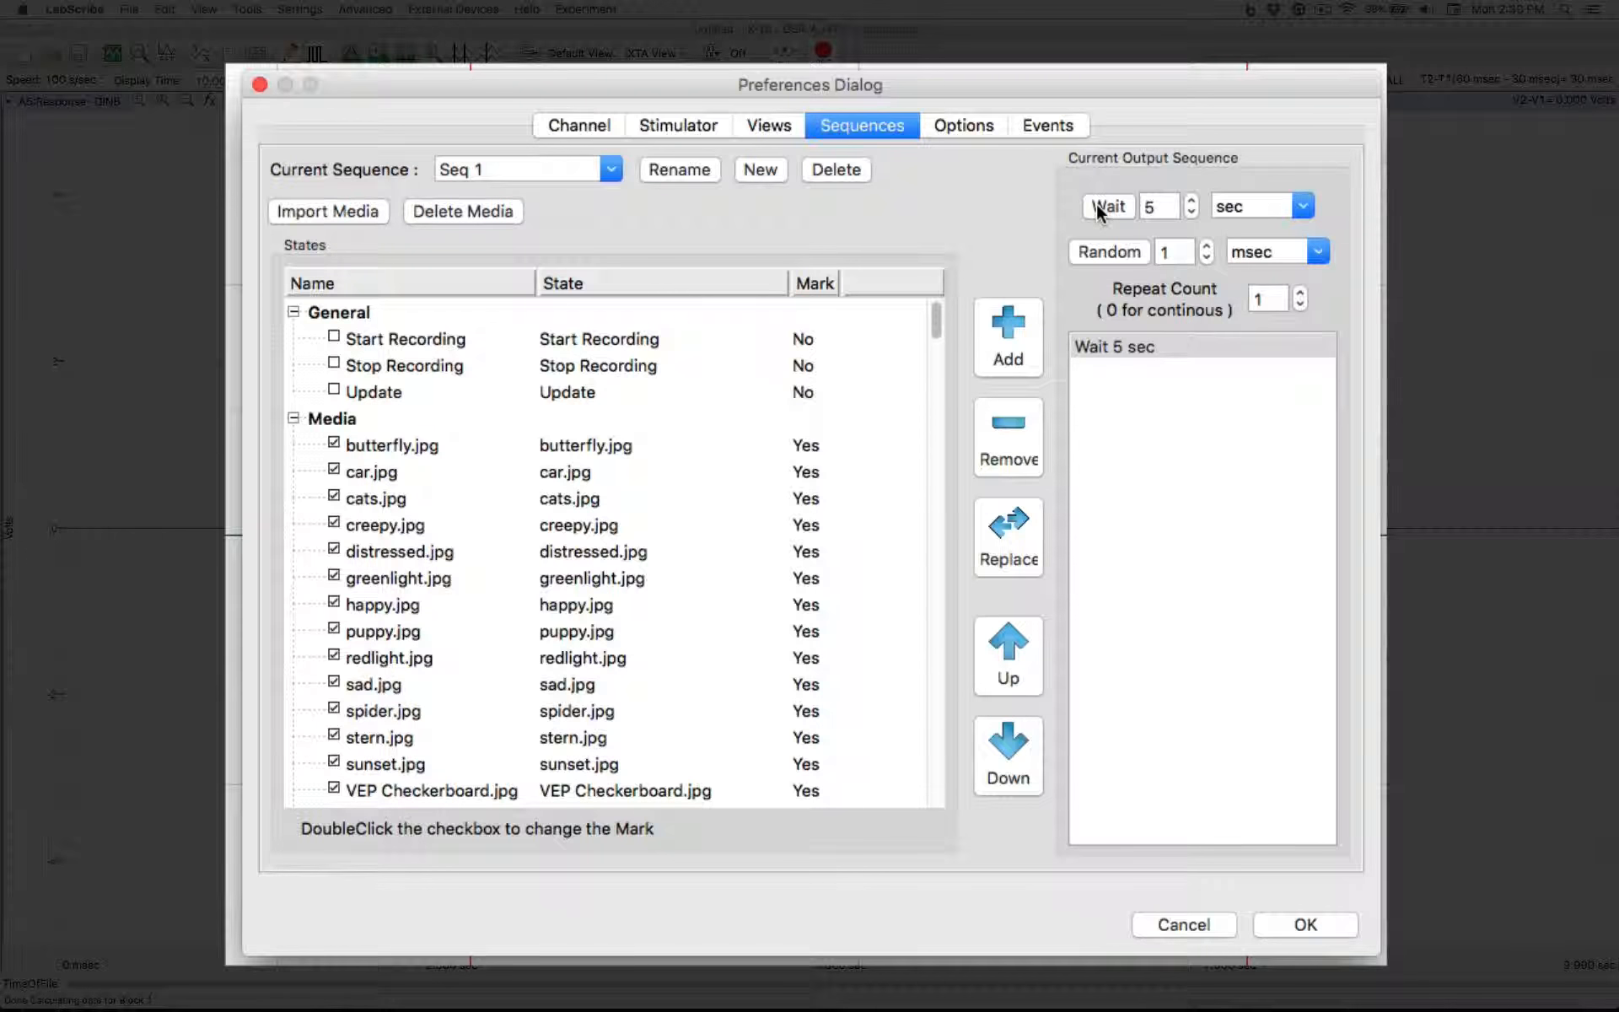
Append butterfly.jpg, distressed.jpg and creepy.jpg to the output sequence in that order, each followed by a 5 sec wait
left_click(406, 446)
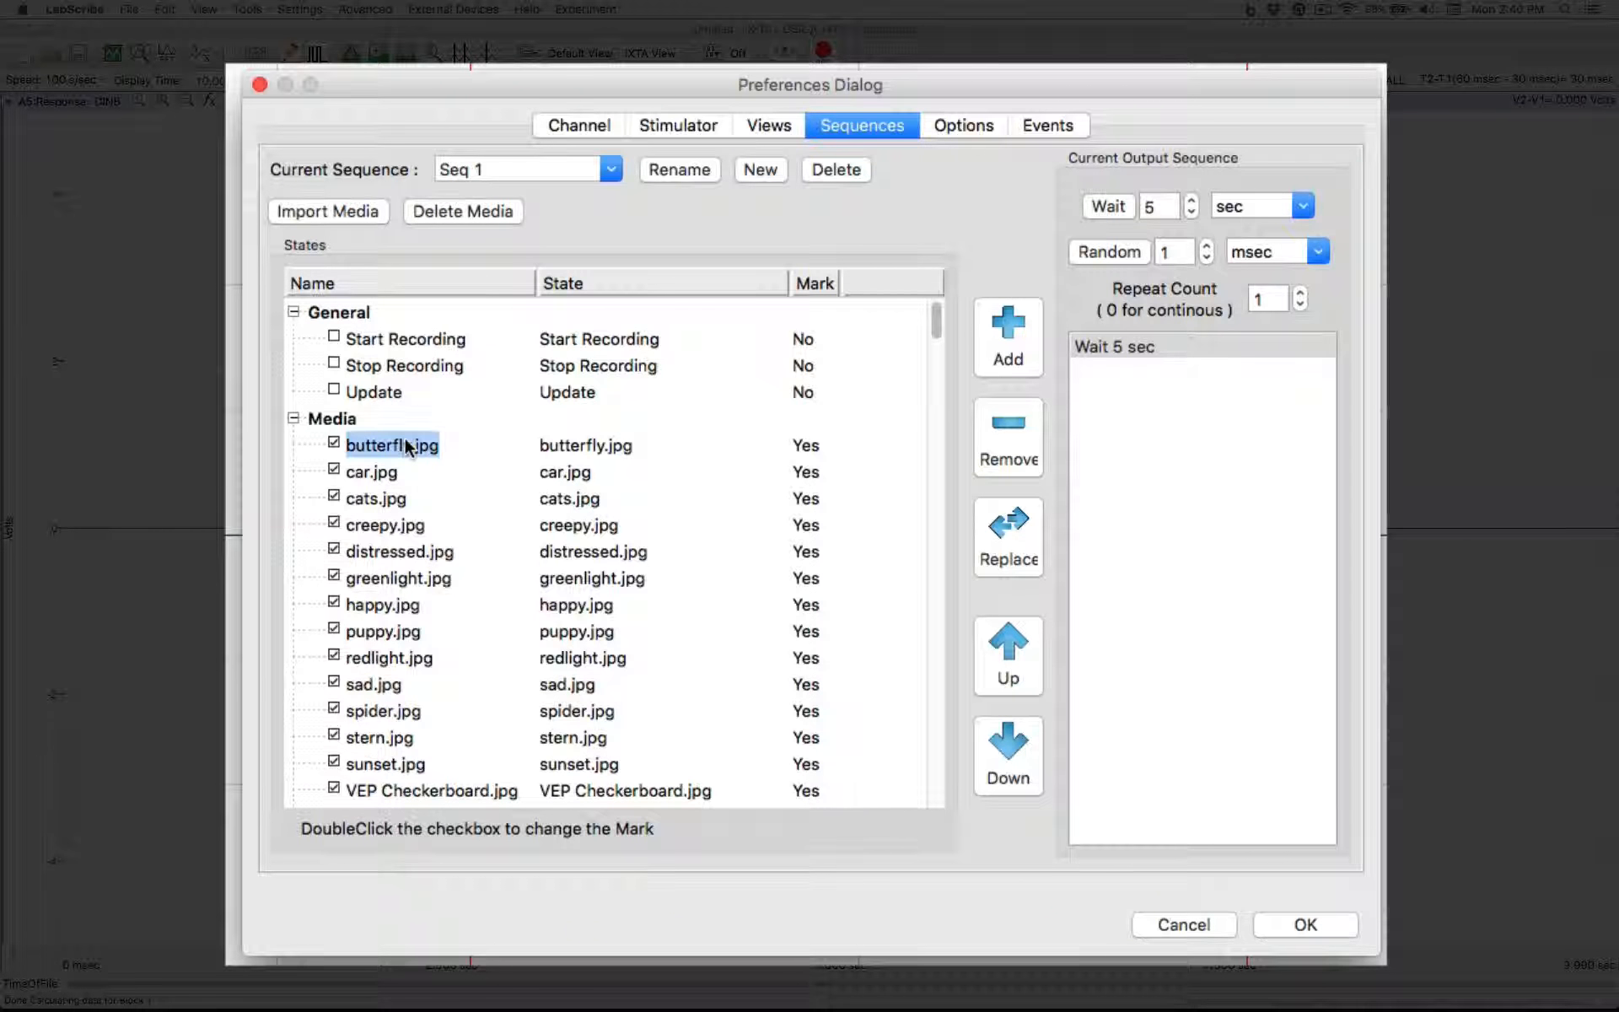
left_click(995, 337)
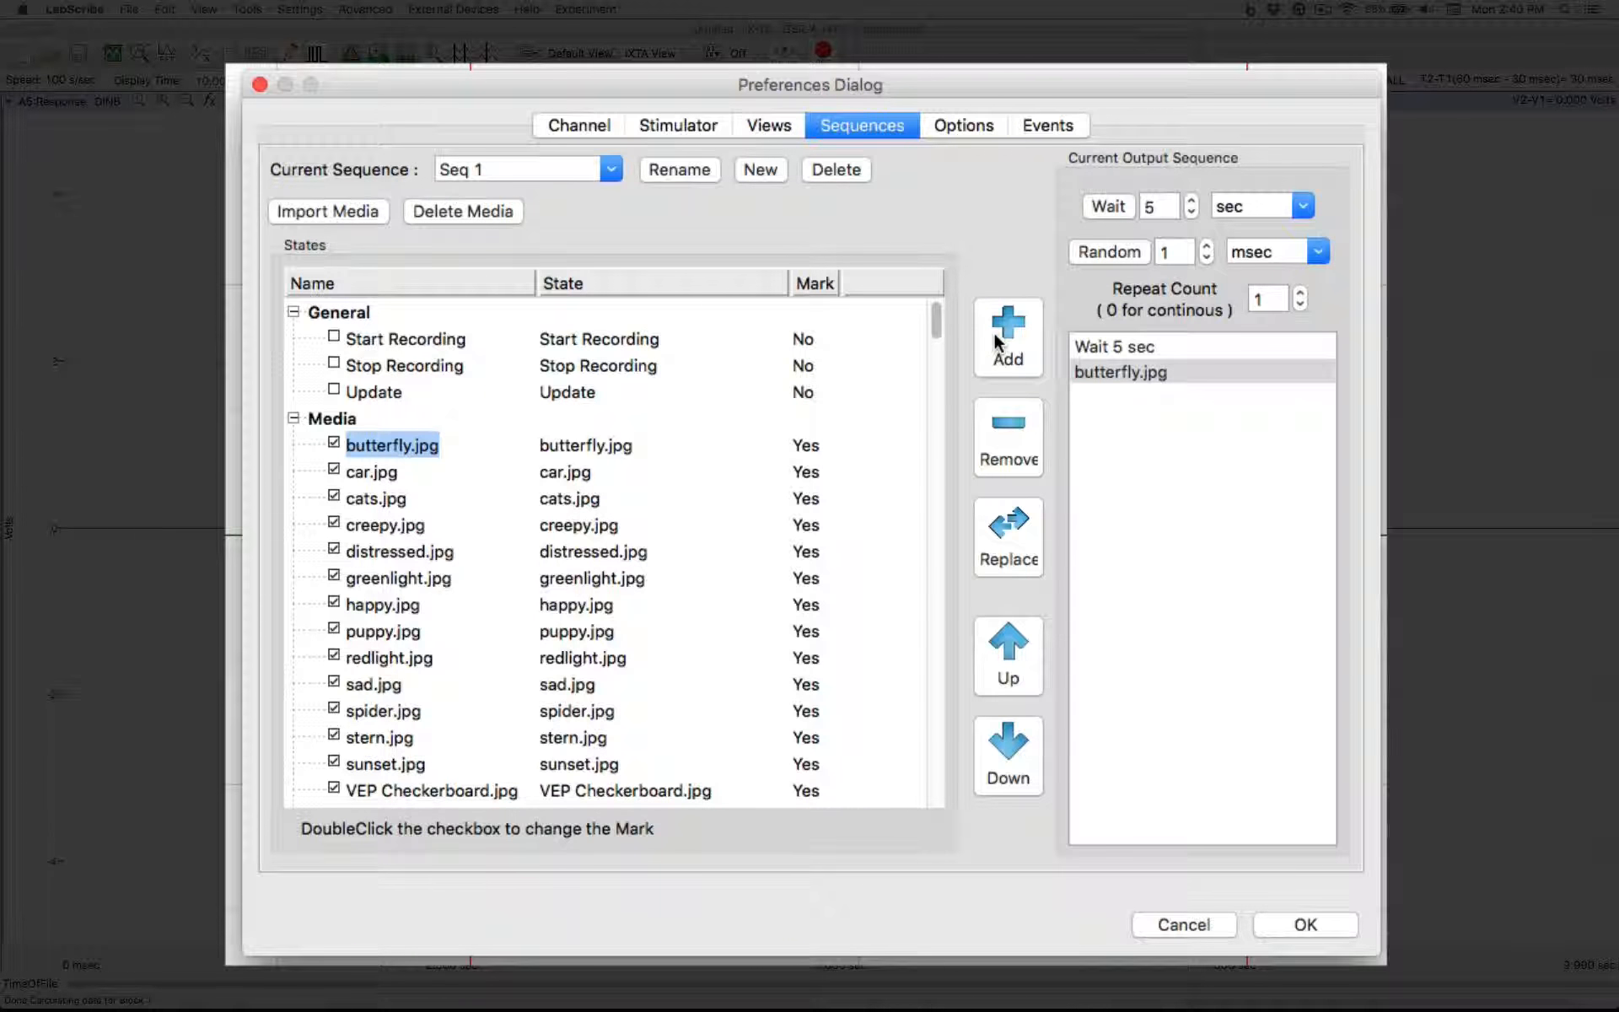
left_click(1110, 205)
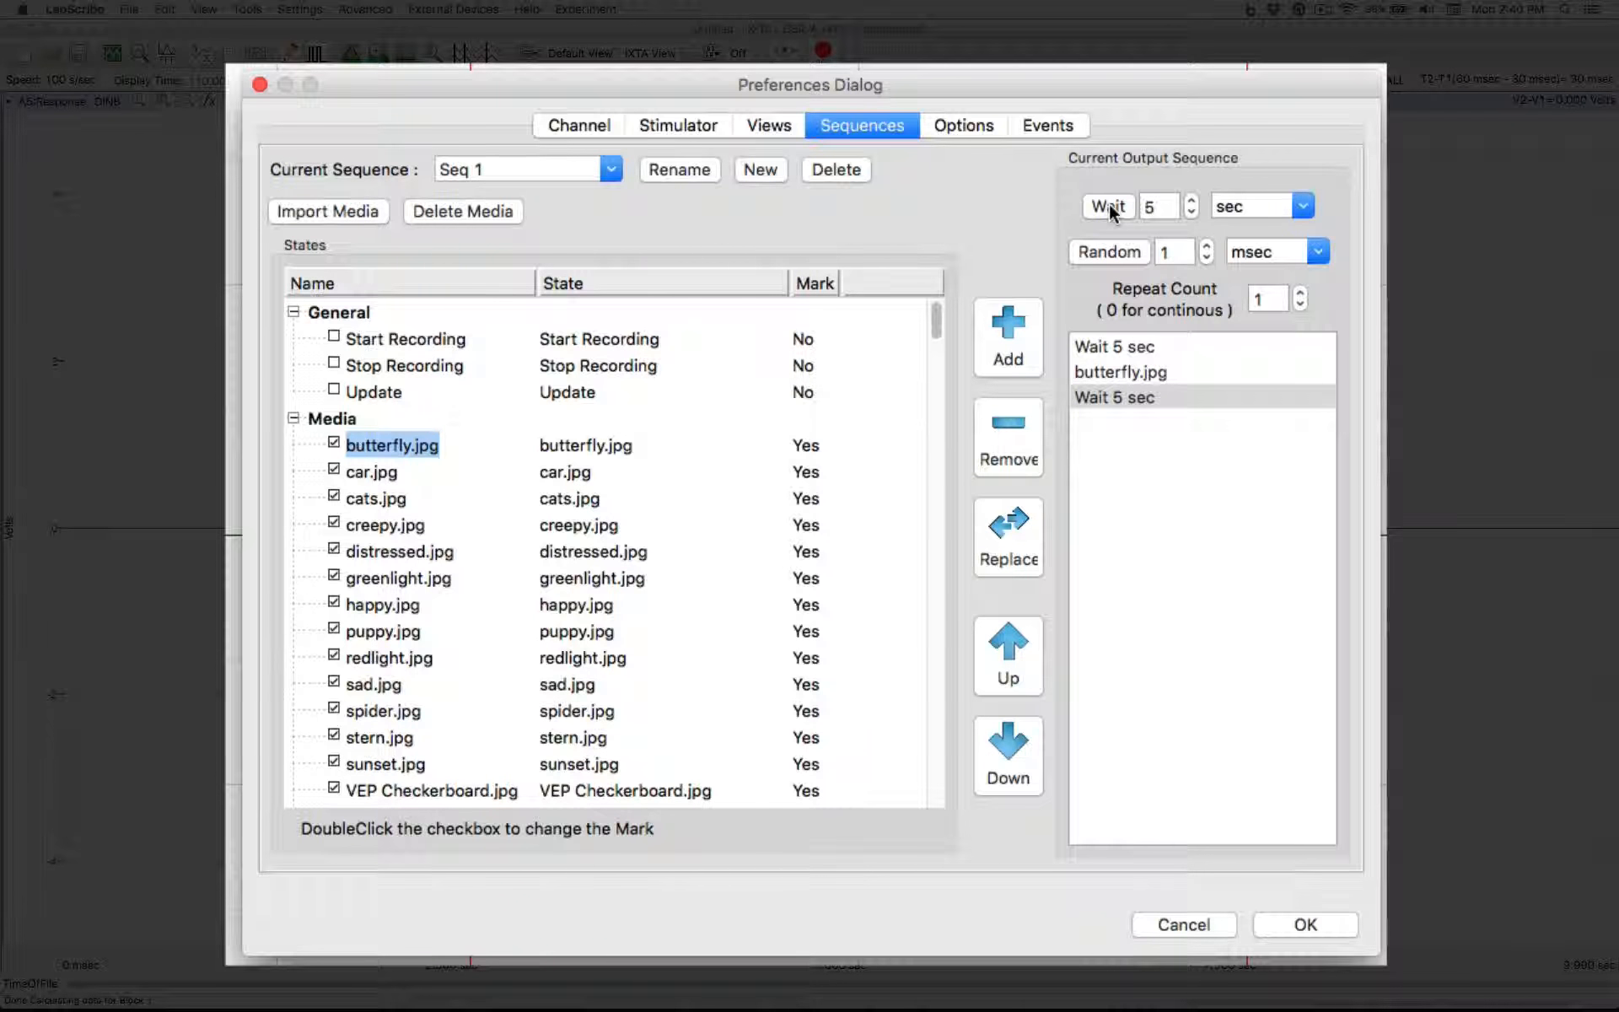
left_click(404, 551)
left_click(1012, 328)
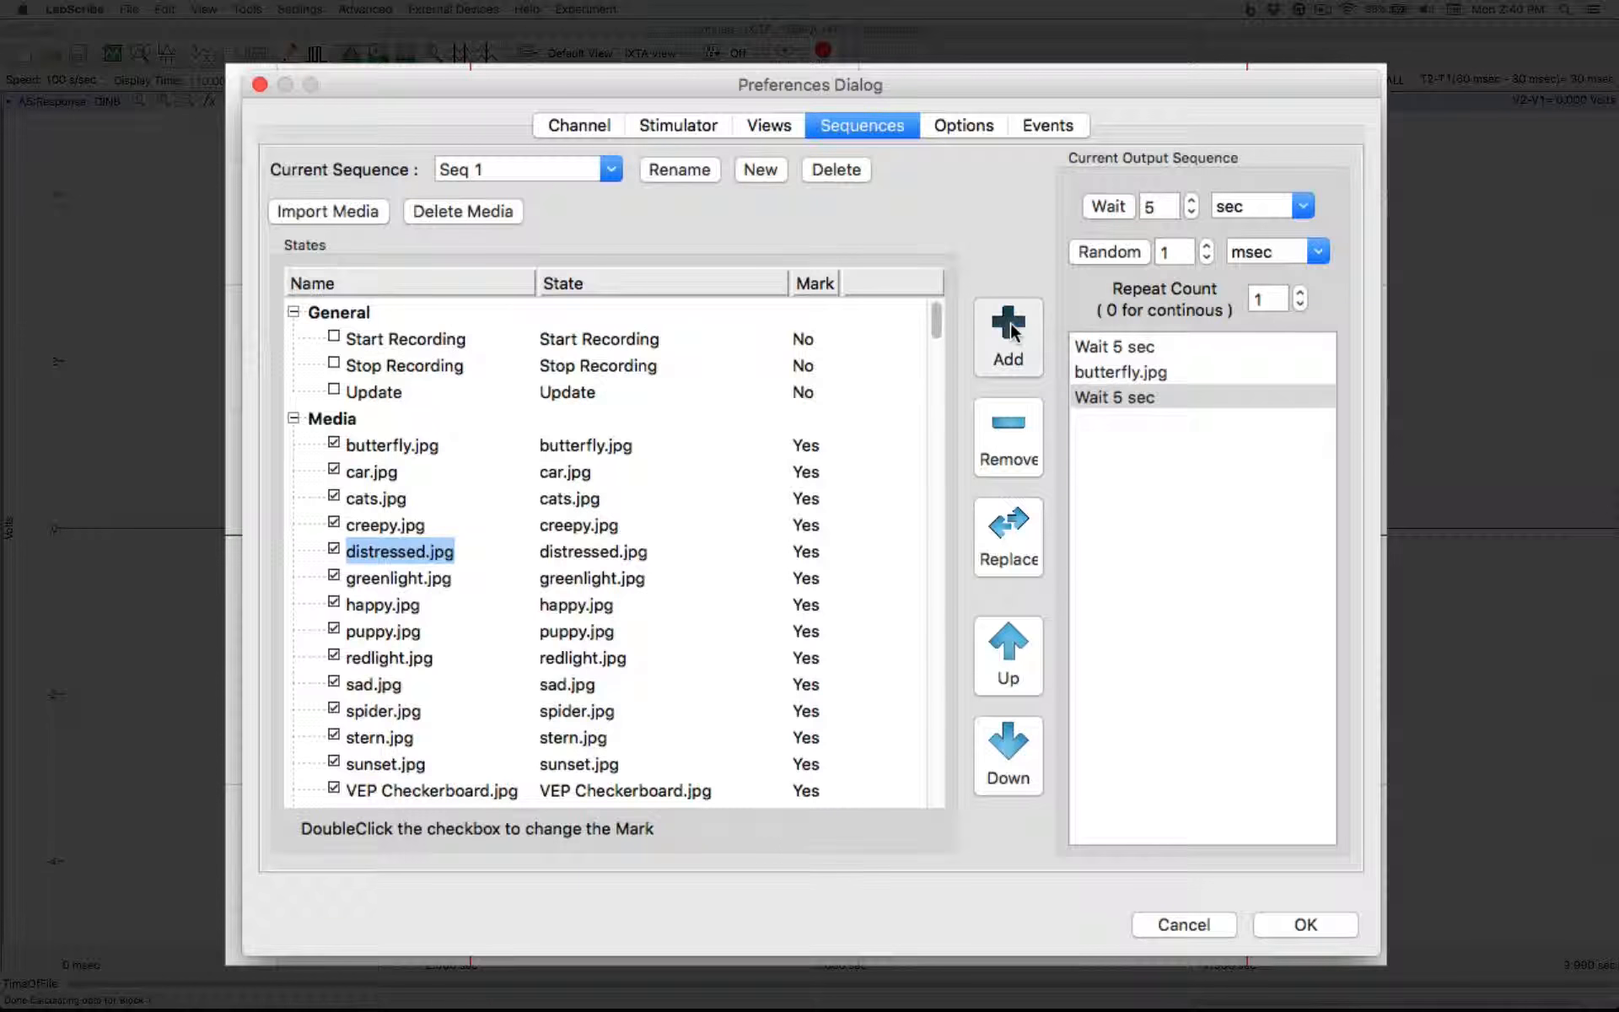
left_click(1110, 206)
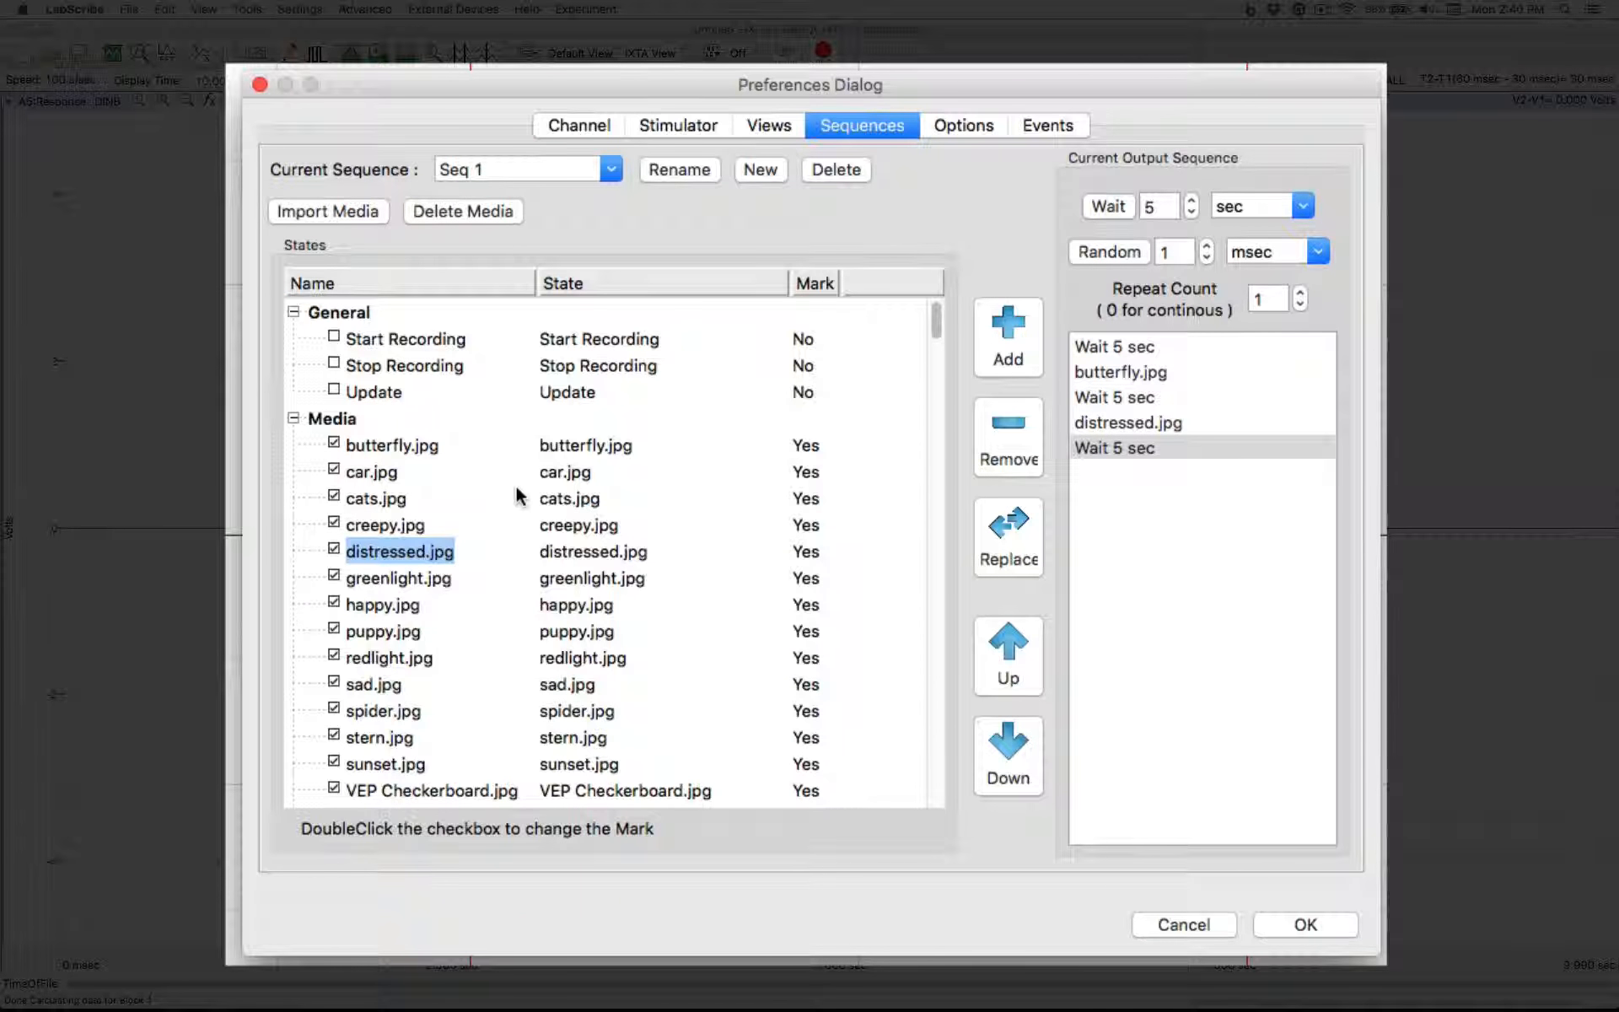
left_click(384, 527)
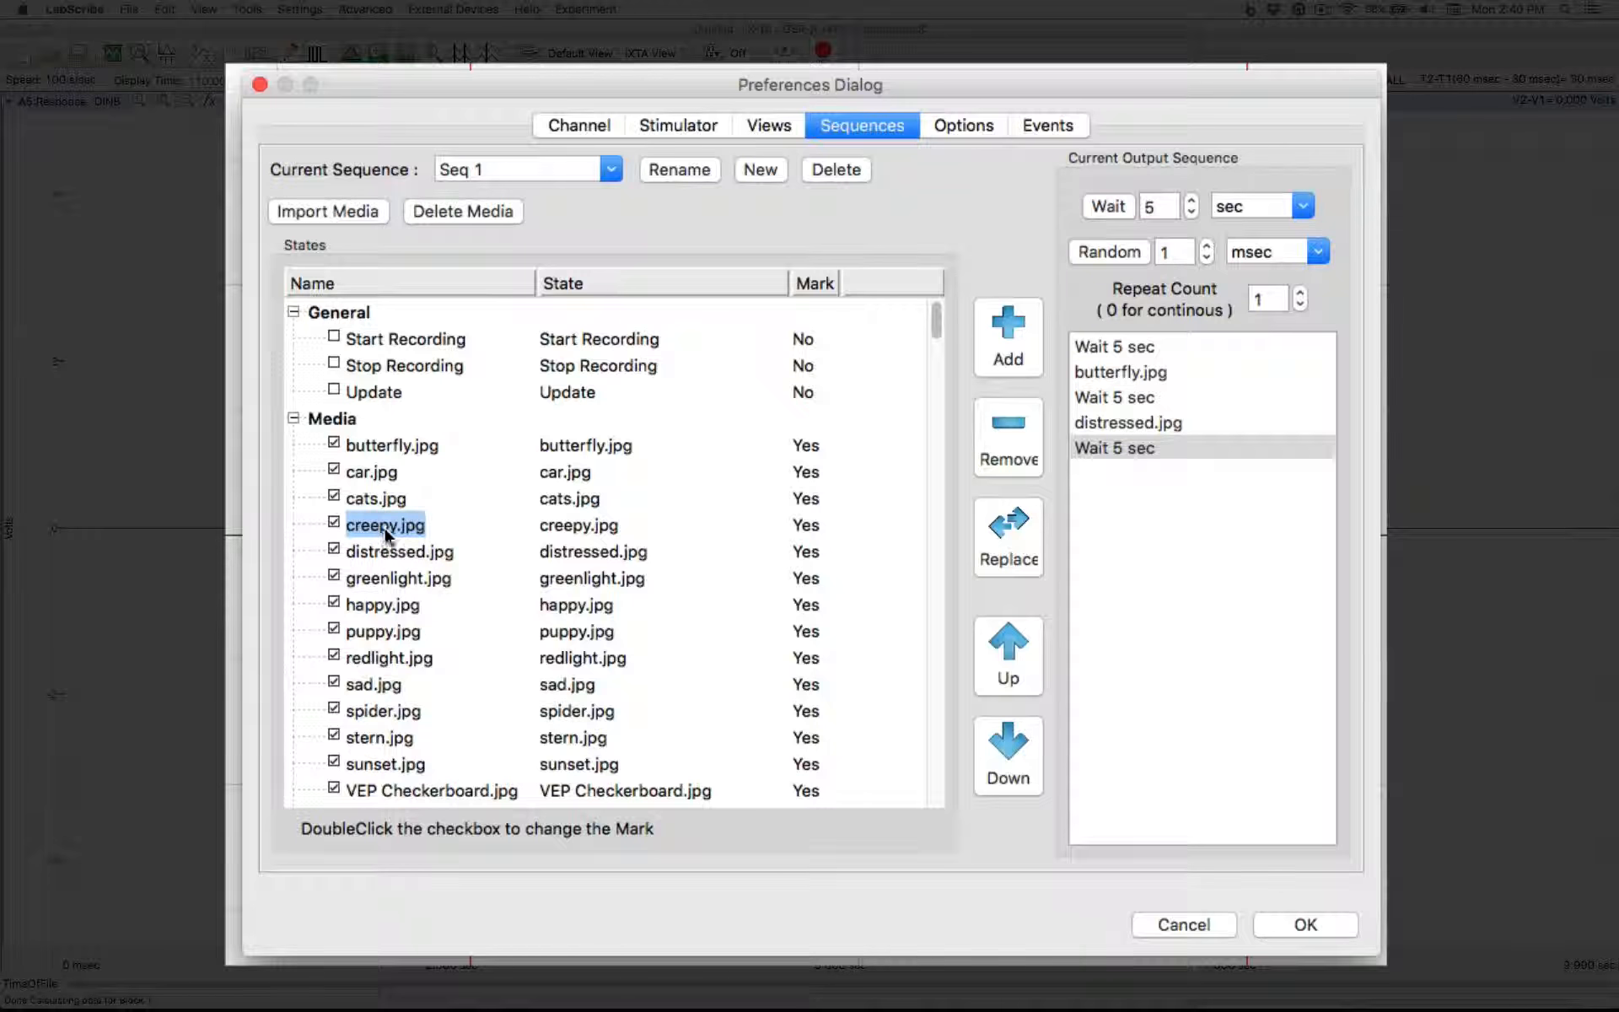
left_click(1009, 336)
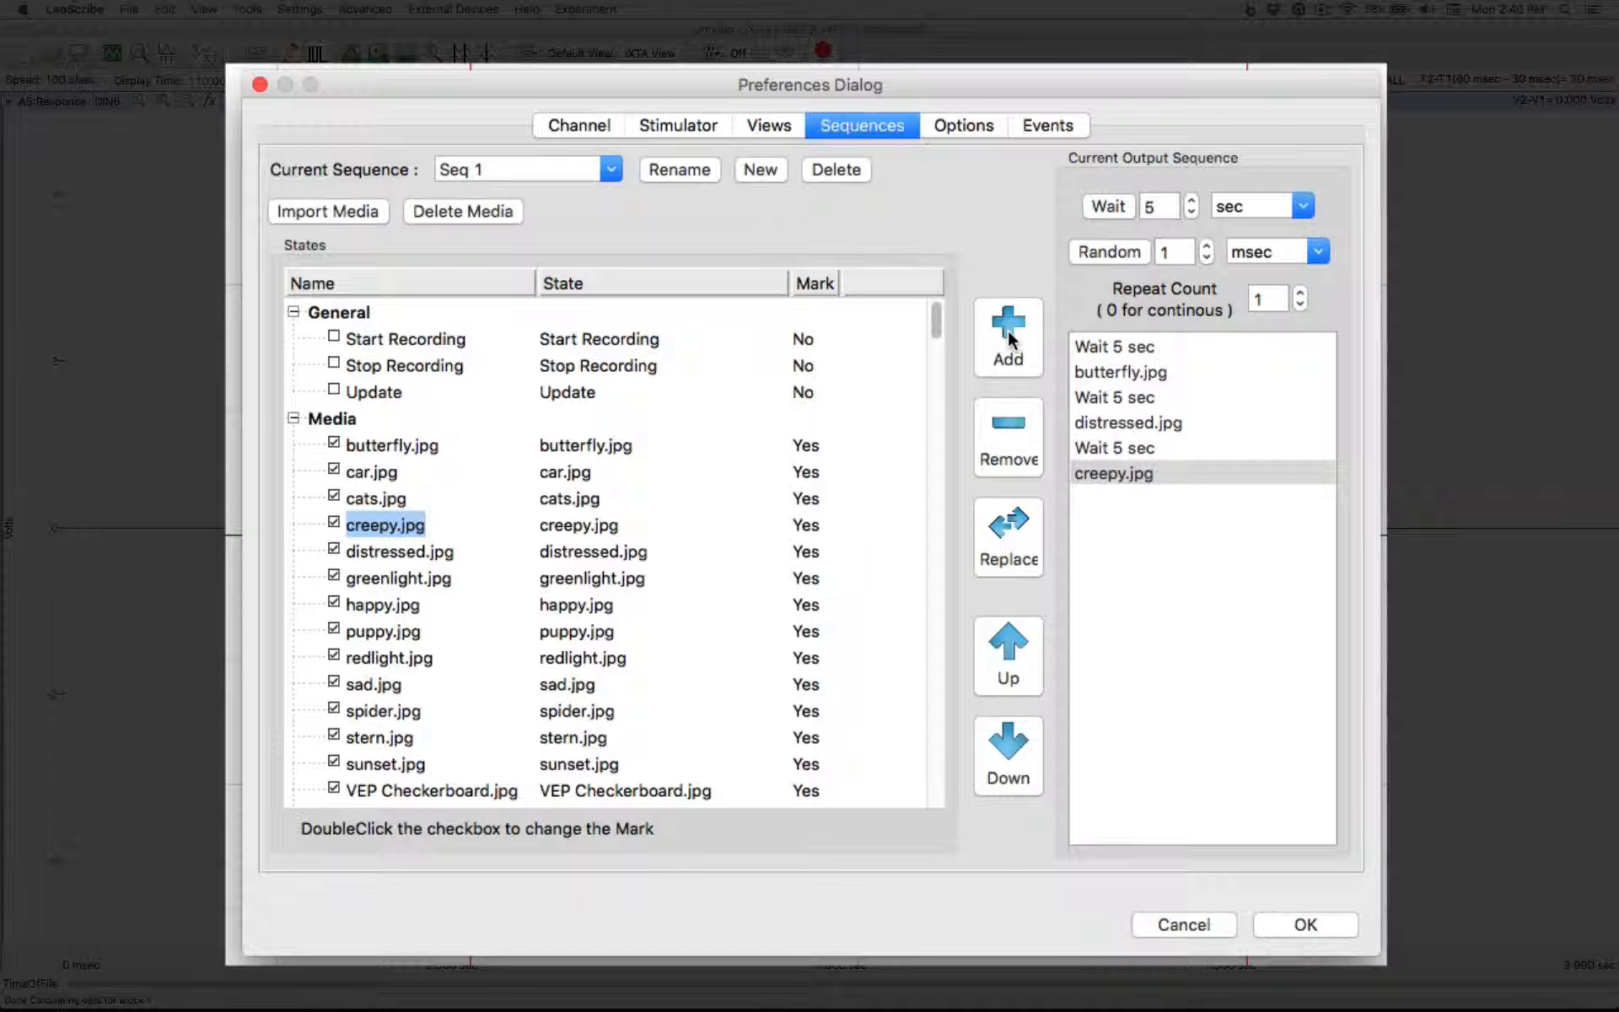
left_click(1105, 207)
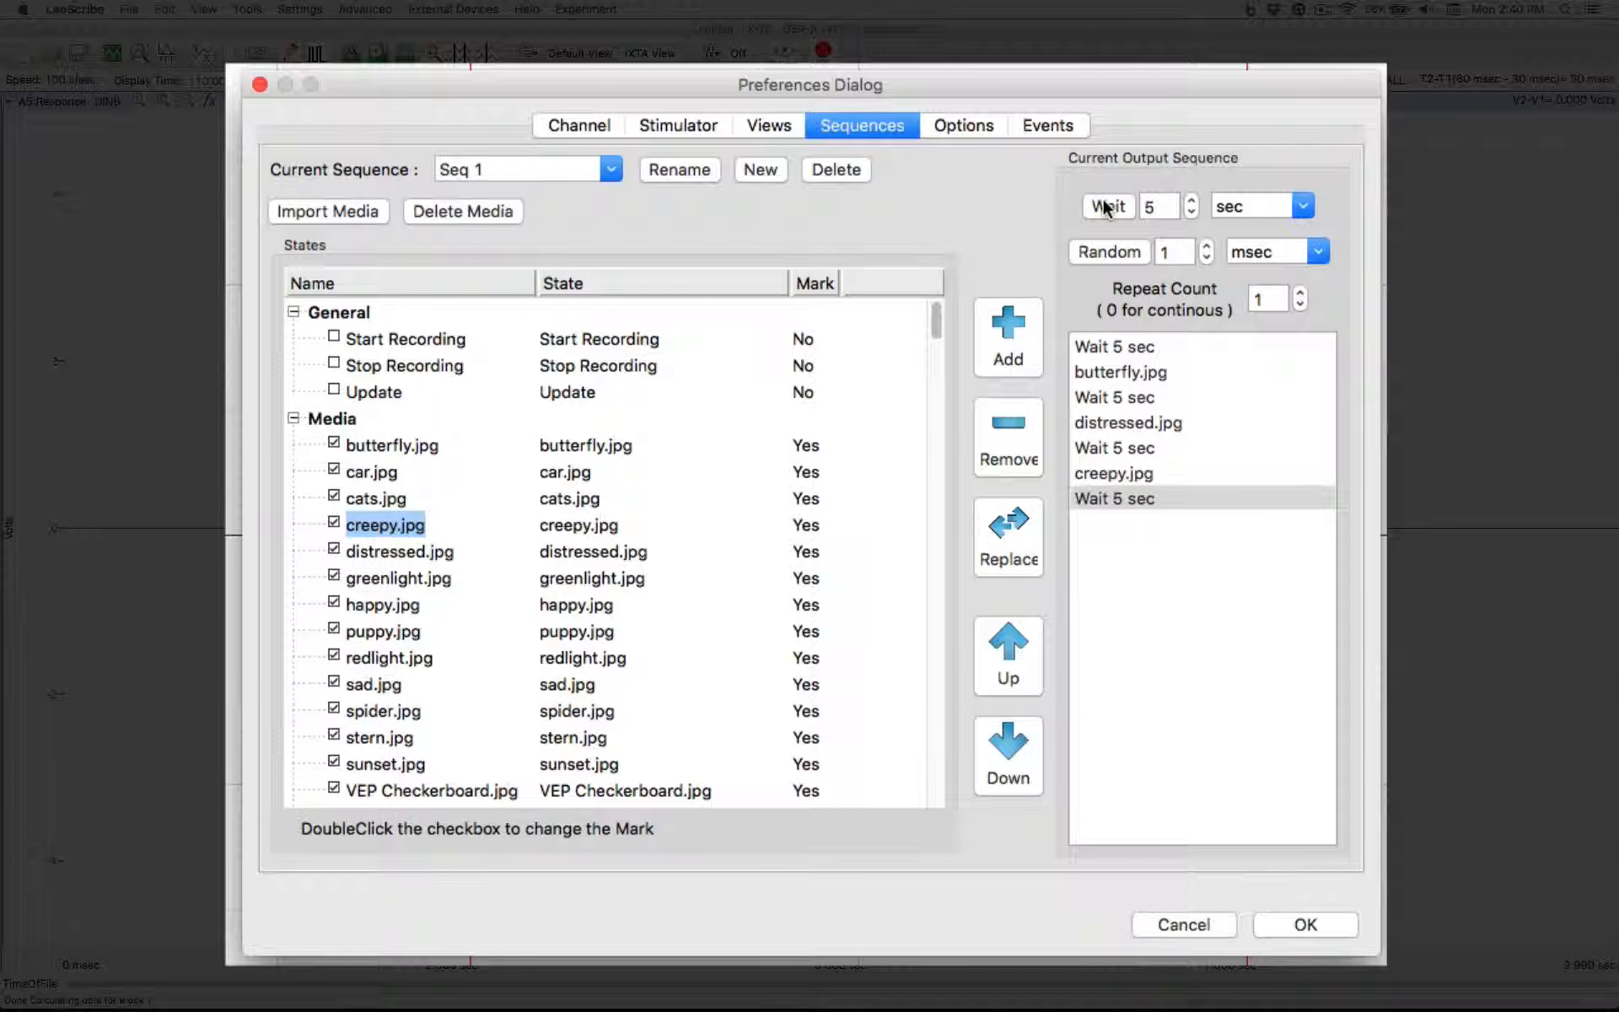
Append a random interval of 5 sec to the output sequence
left_click(1318, 251)
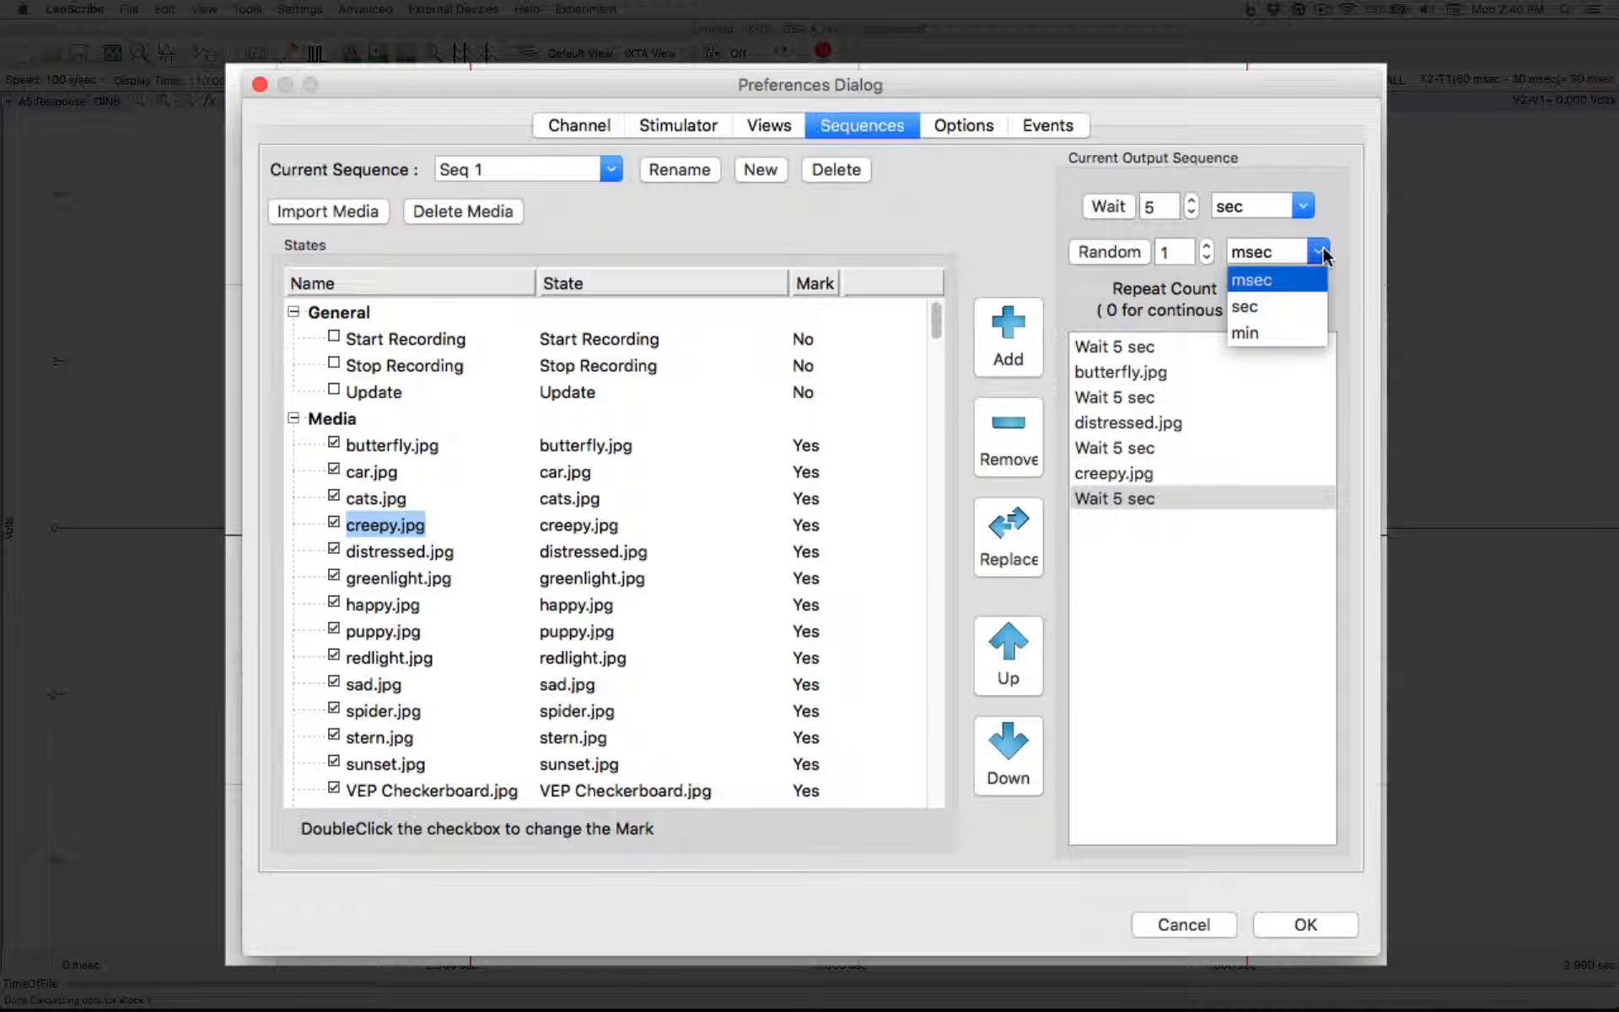
left_click(1283, 306)
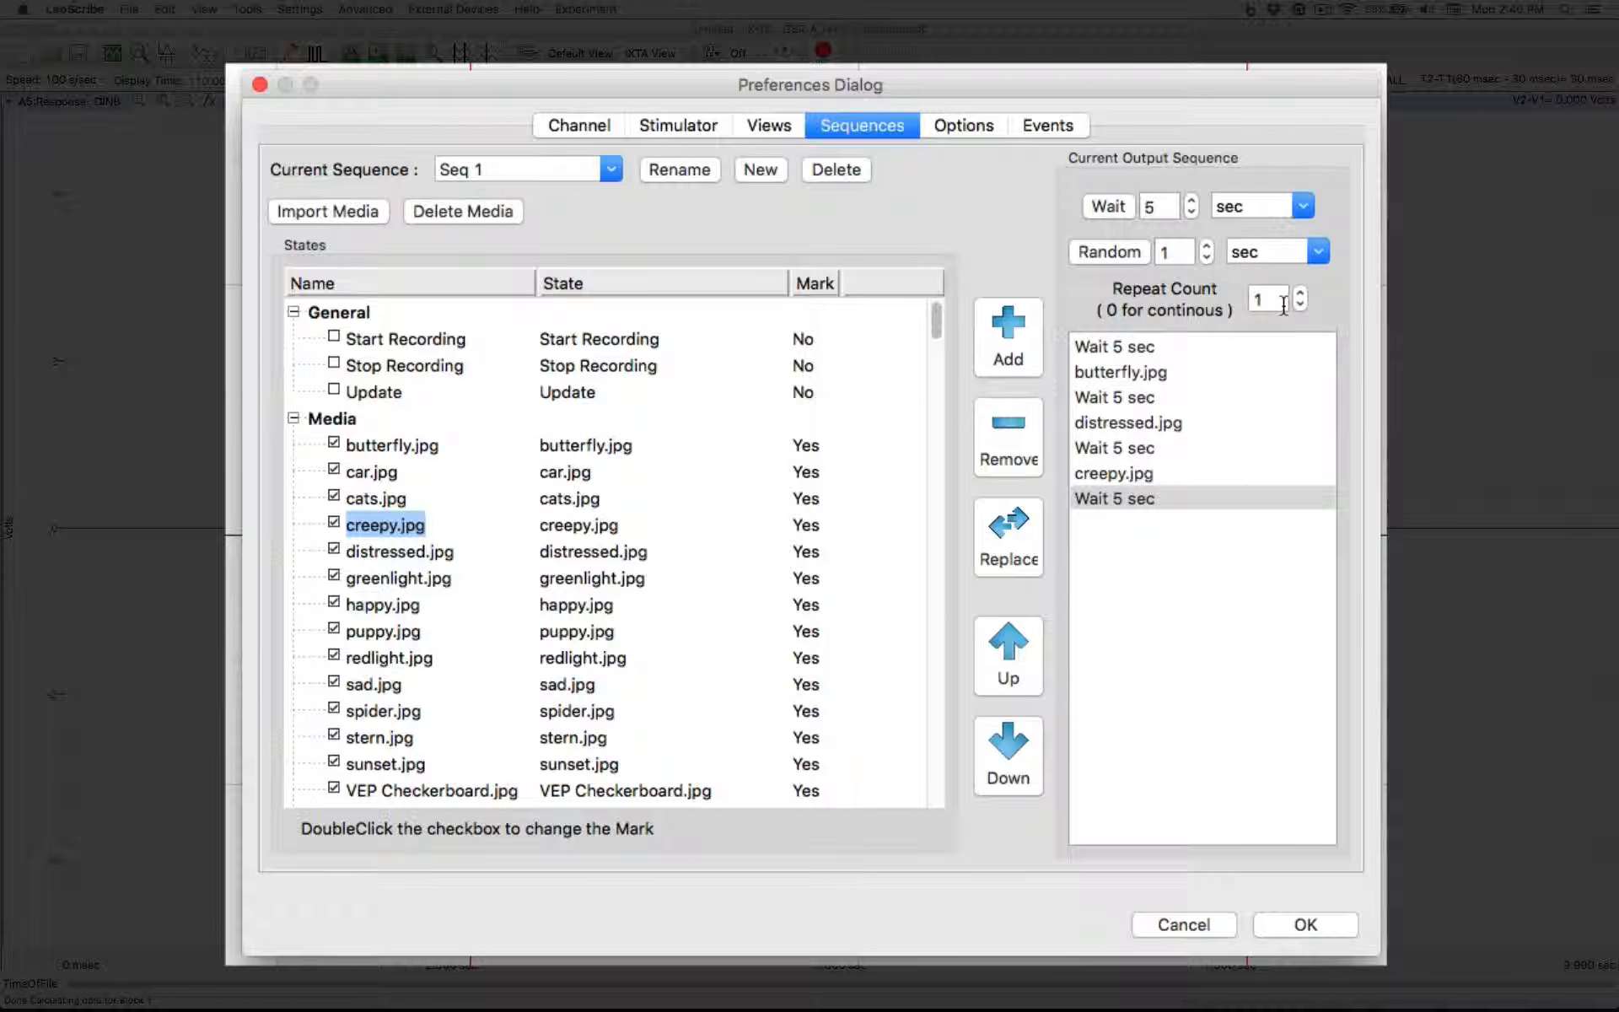
left_click(1207, 242)
left_click(1111, 250)
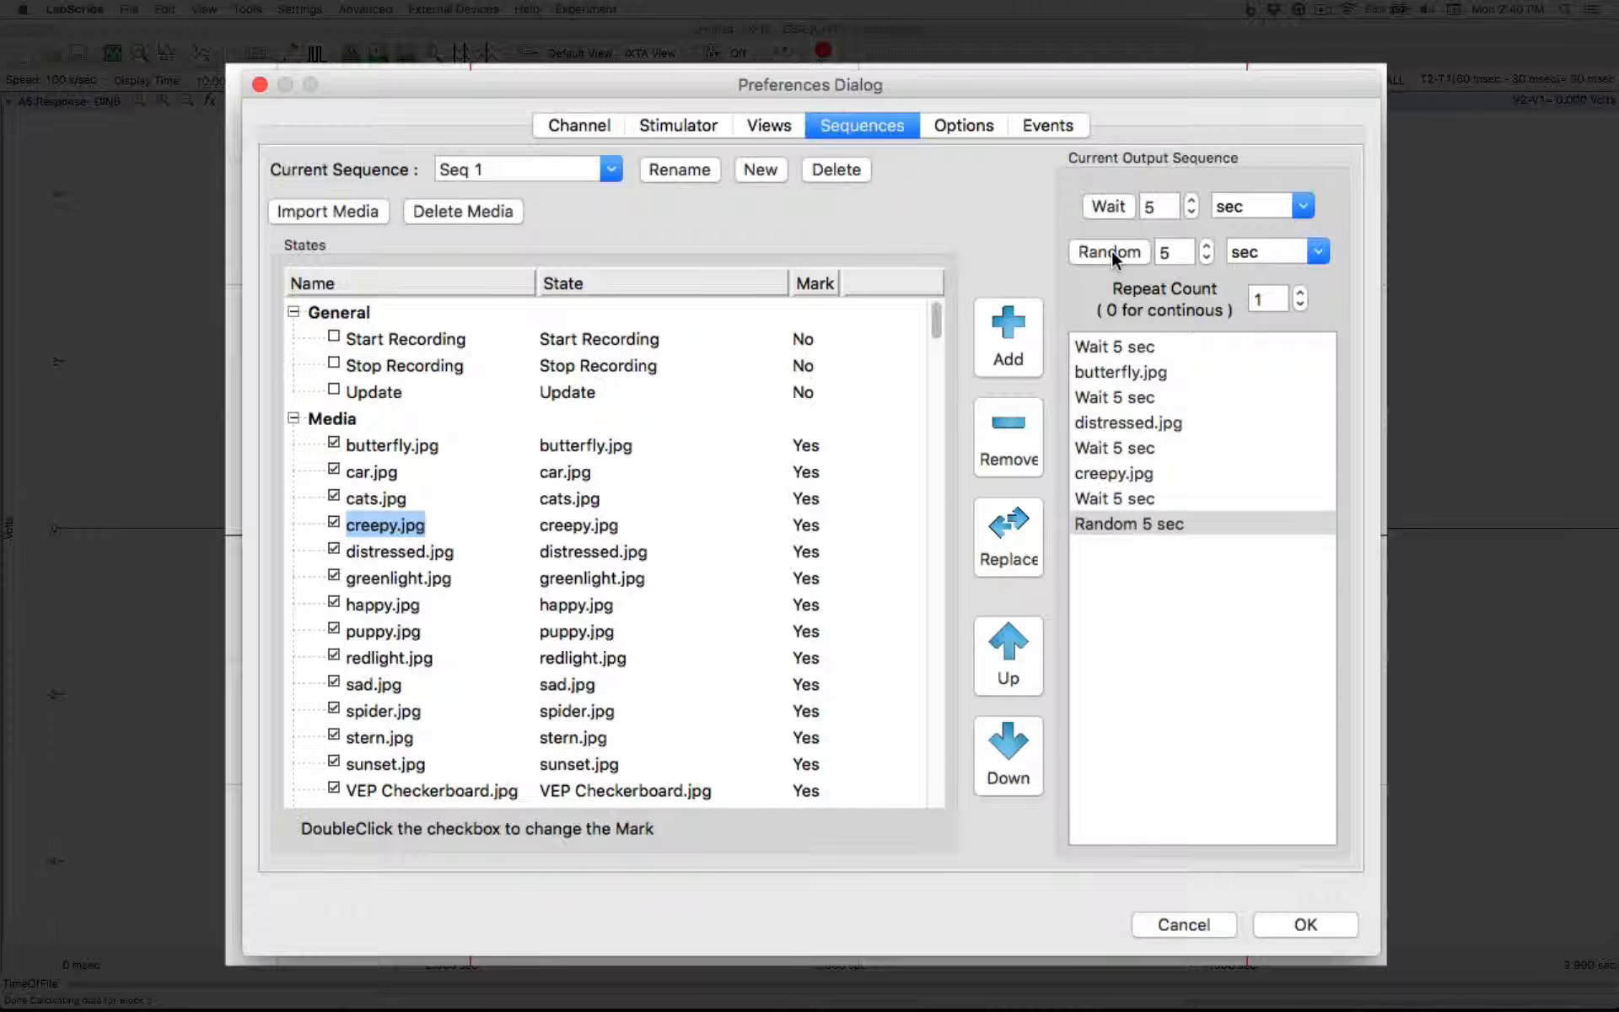
Append the colour Blue to the output sequence, followed by a 5 sec wait
scroll(746, 639, "down", 2)
scroll(746, 638, "down", 8)
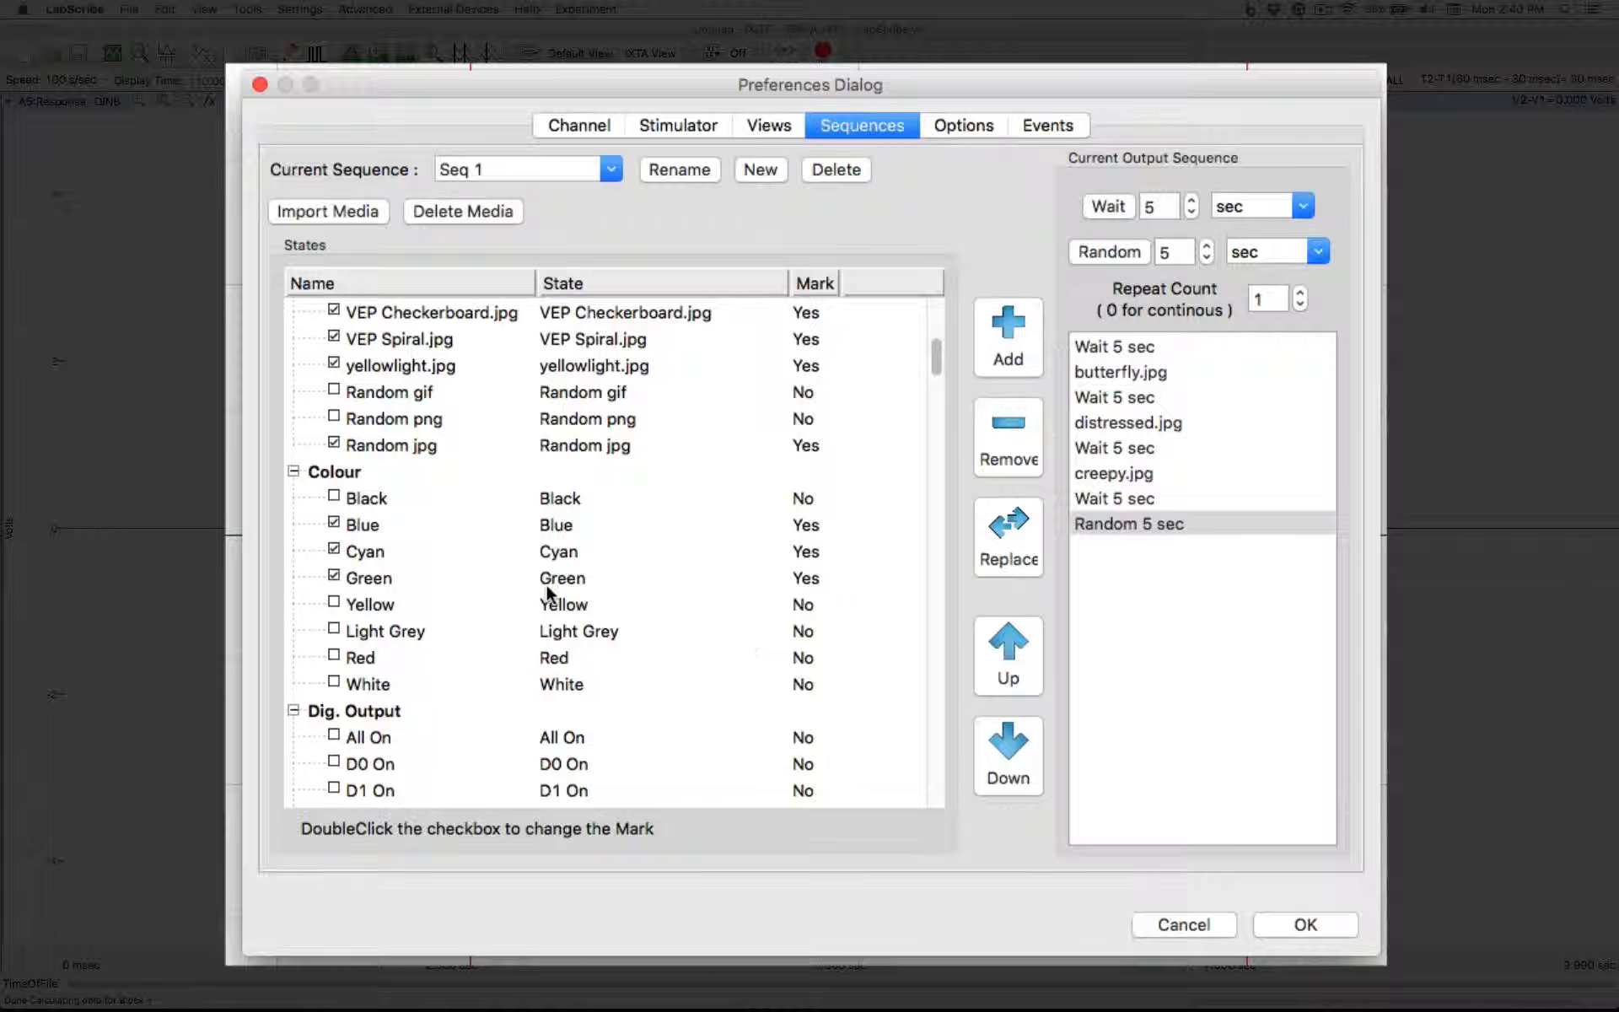
left_click(368, 526)
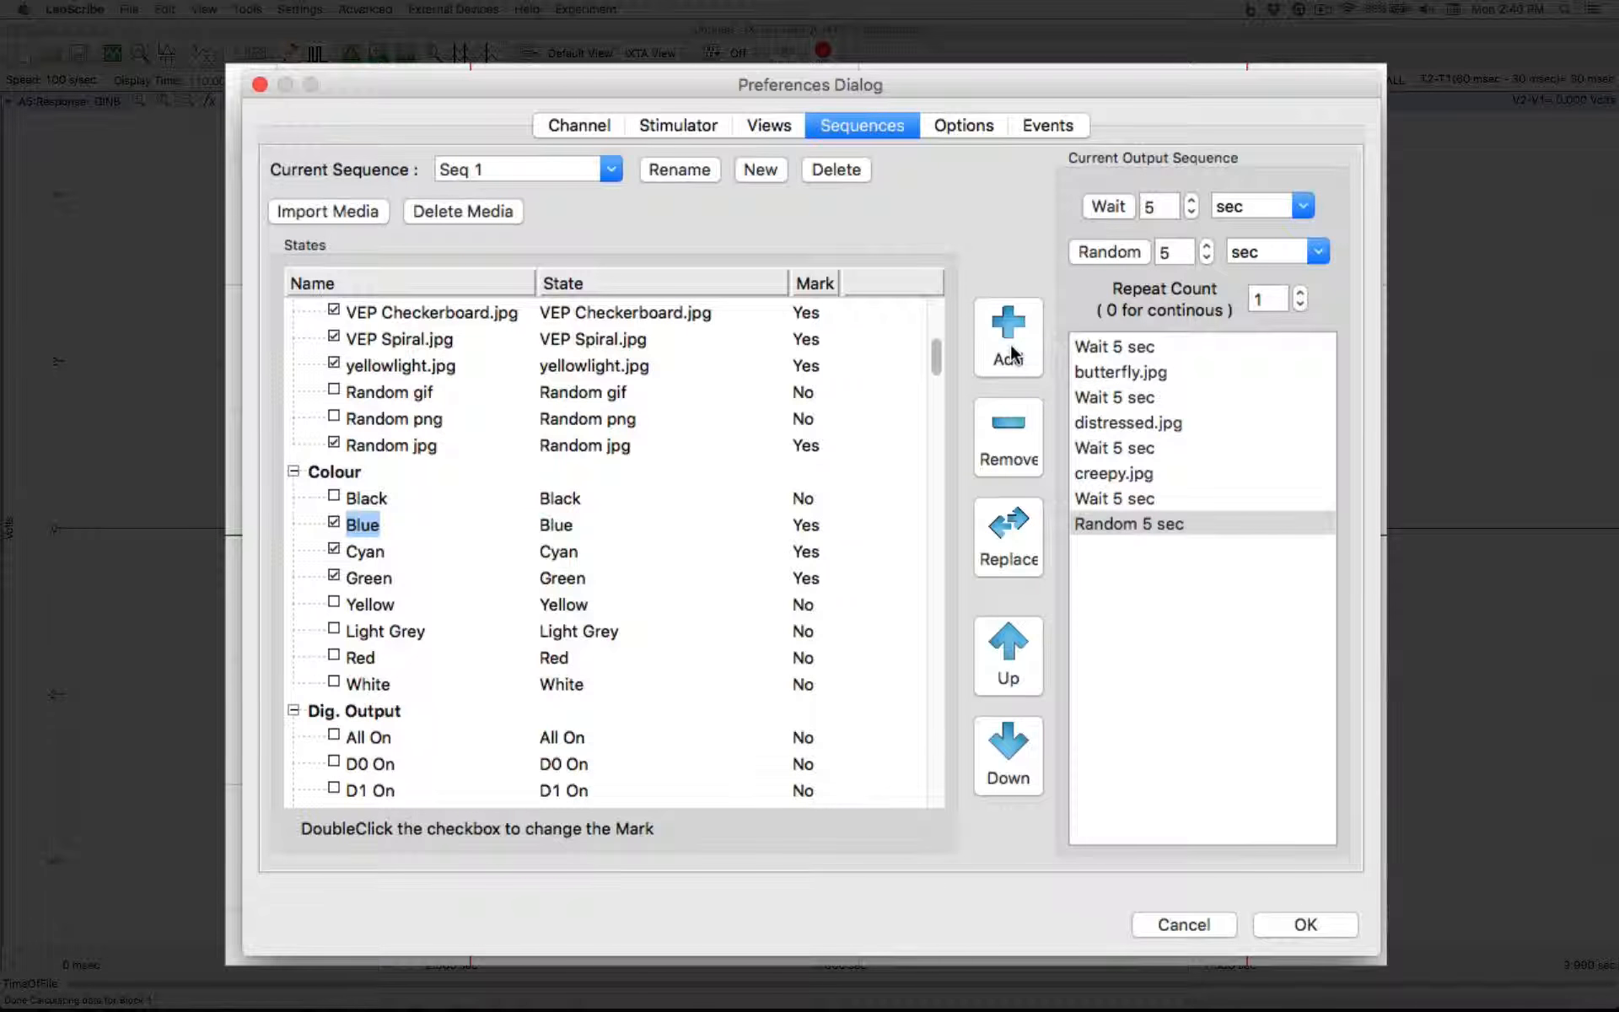
left_click(1014, 354)
left_click(1105, 206)
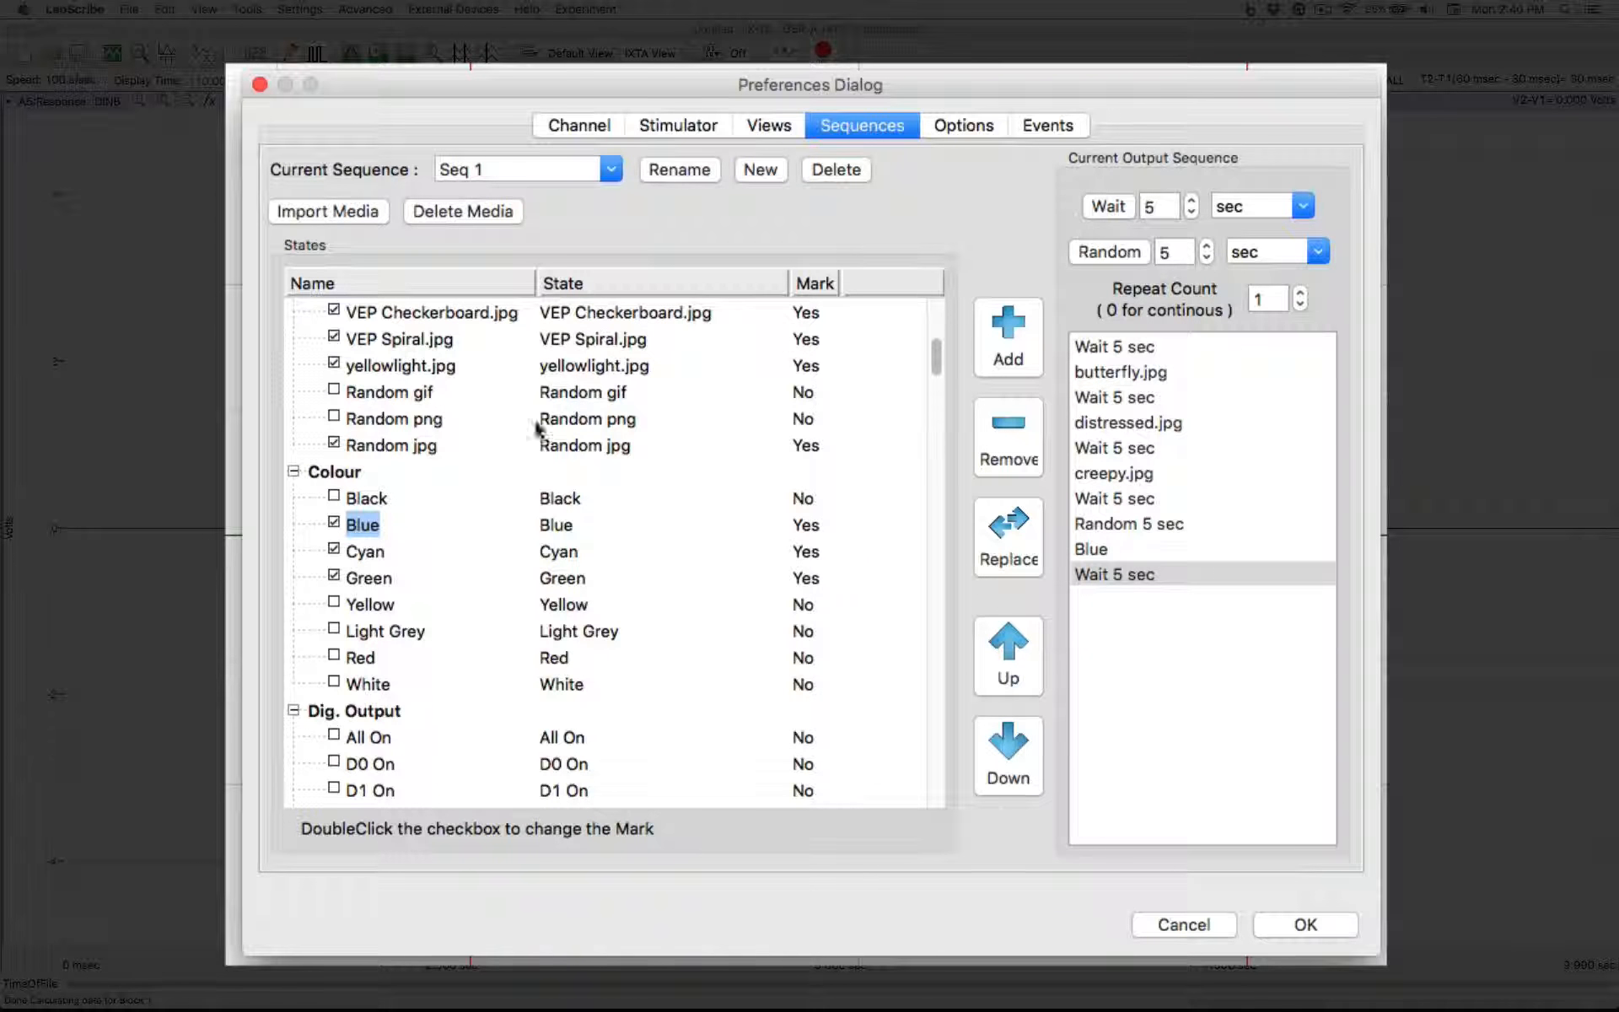
Append the Random jpg state to the output sequence, followed by a 5 sec wait
left_click(379, 444)
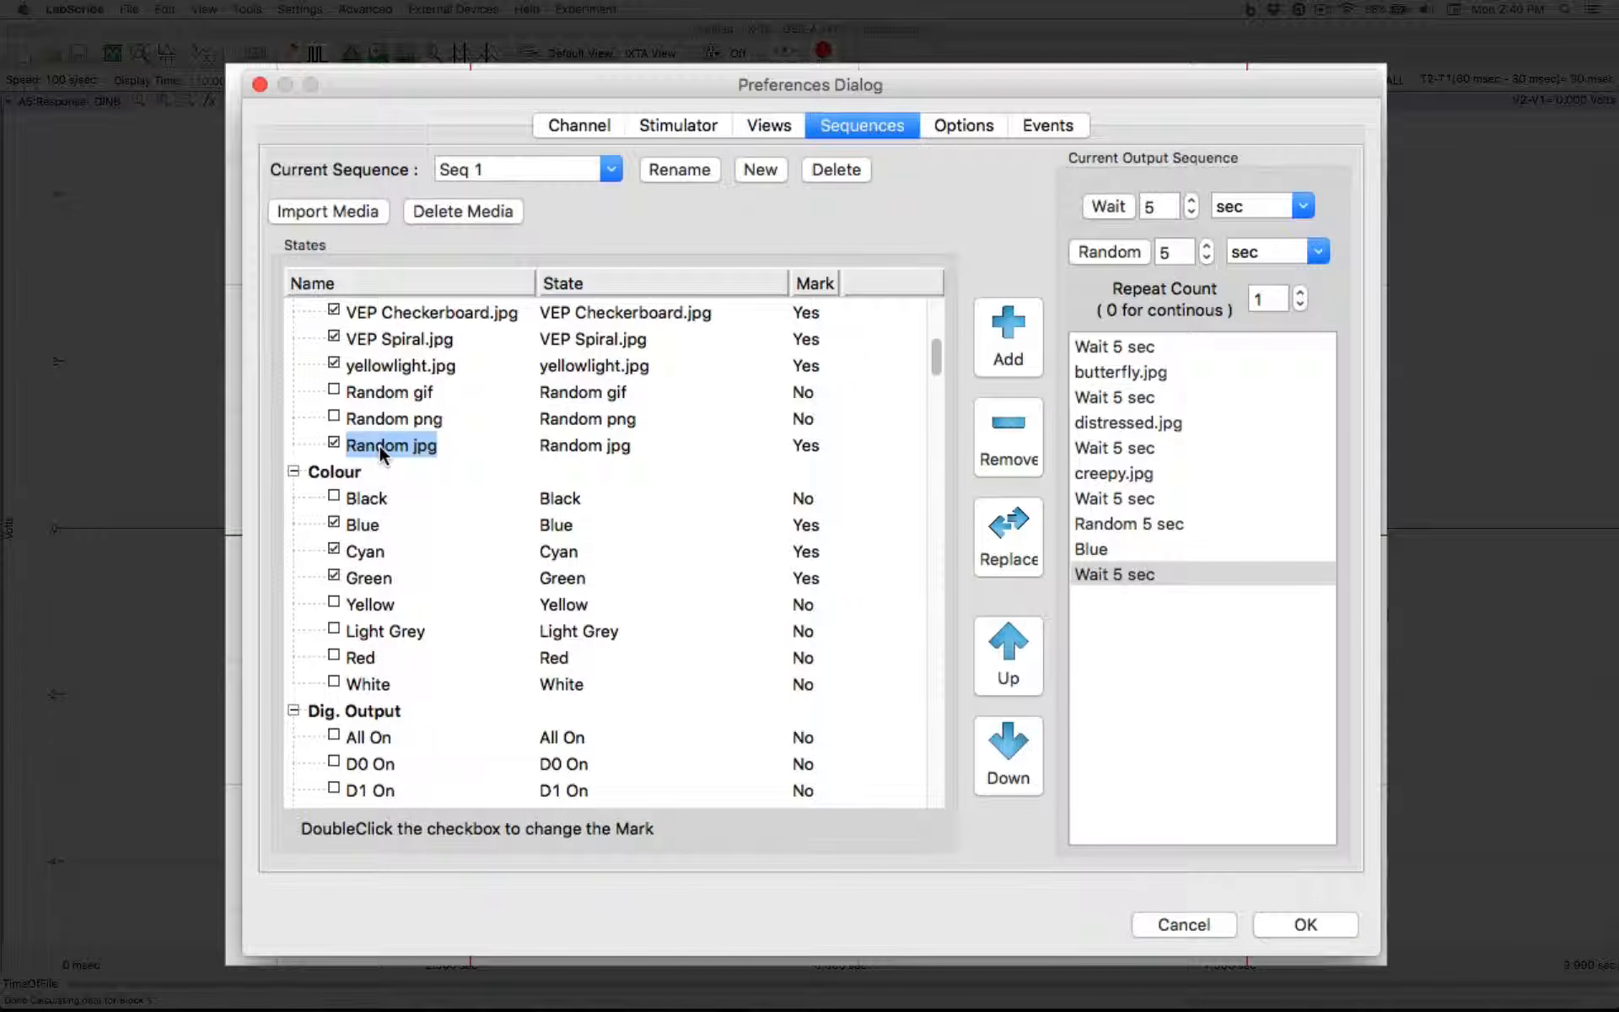
left_click(1015, 331)
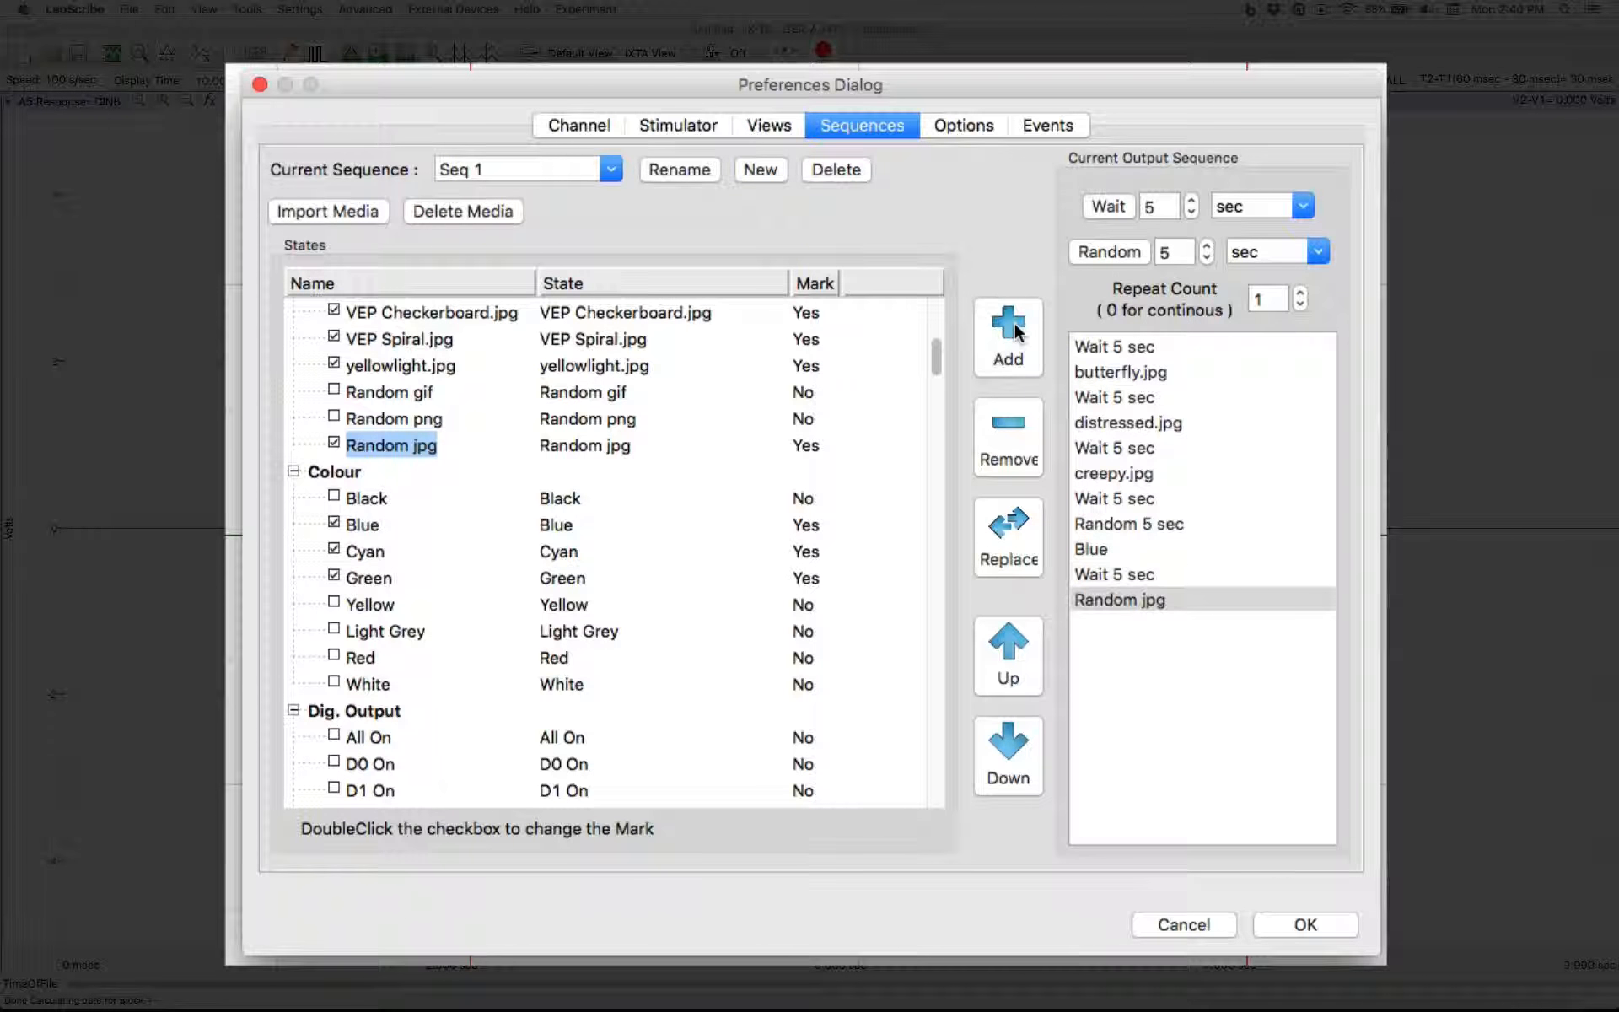
left_click(1109, 207)
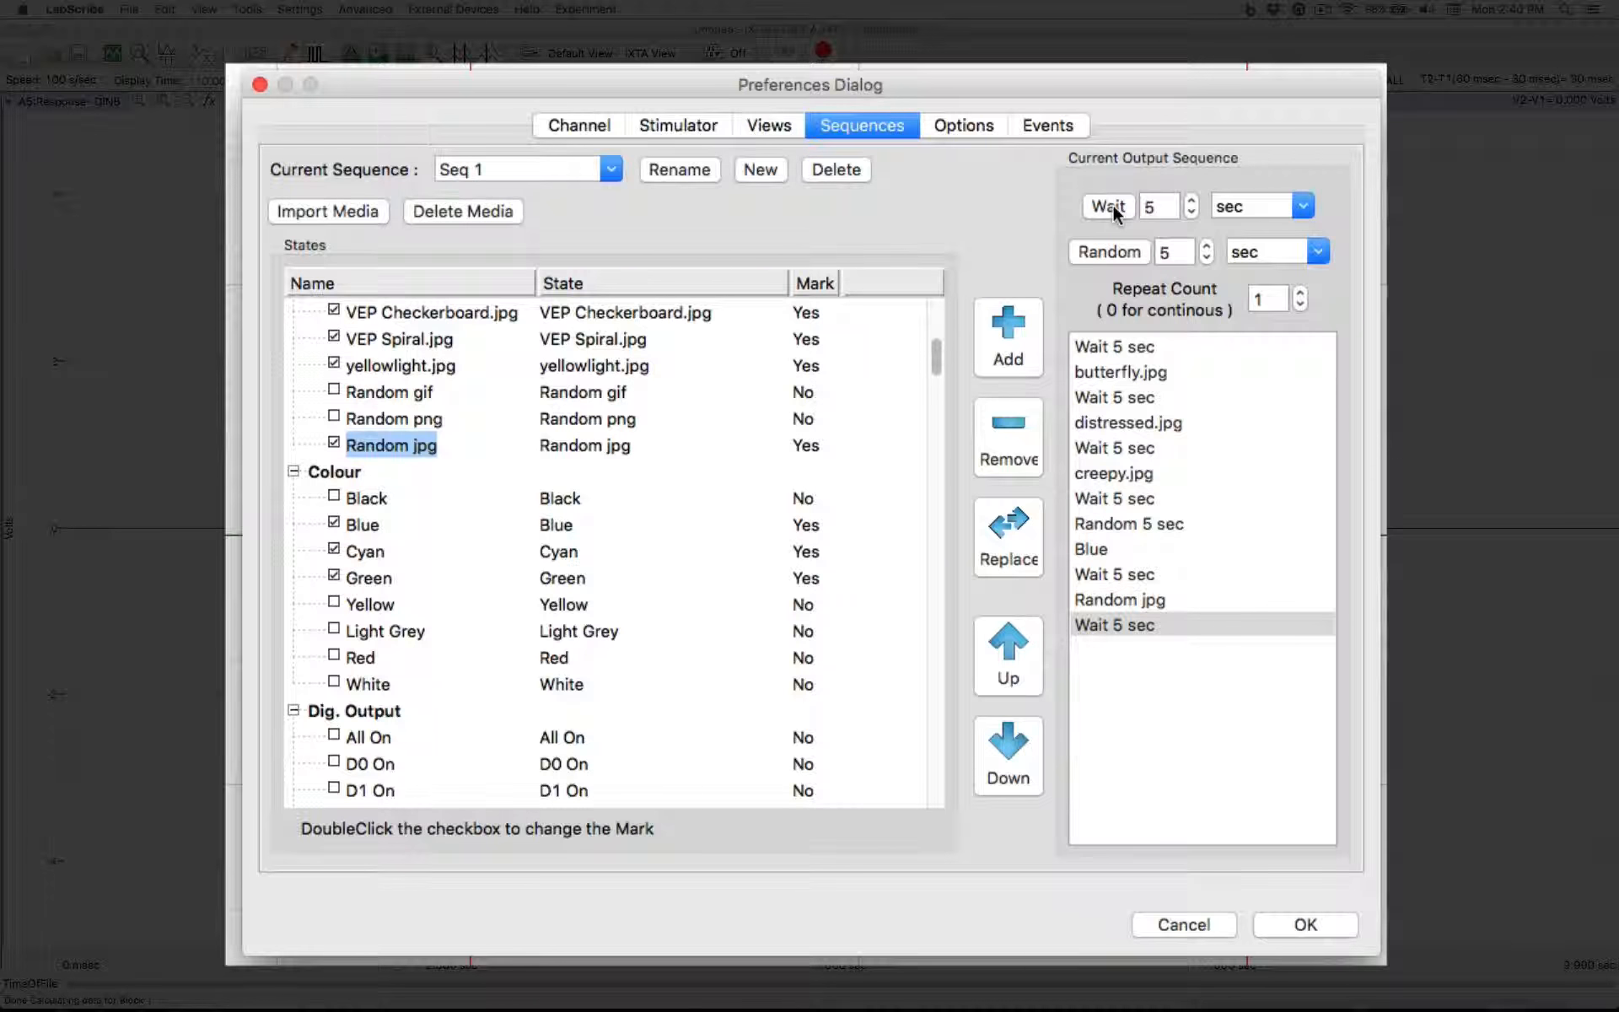
Move the final 5 sec wait up two places in the output sequence and back down to the end
left_click(1011, 658)
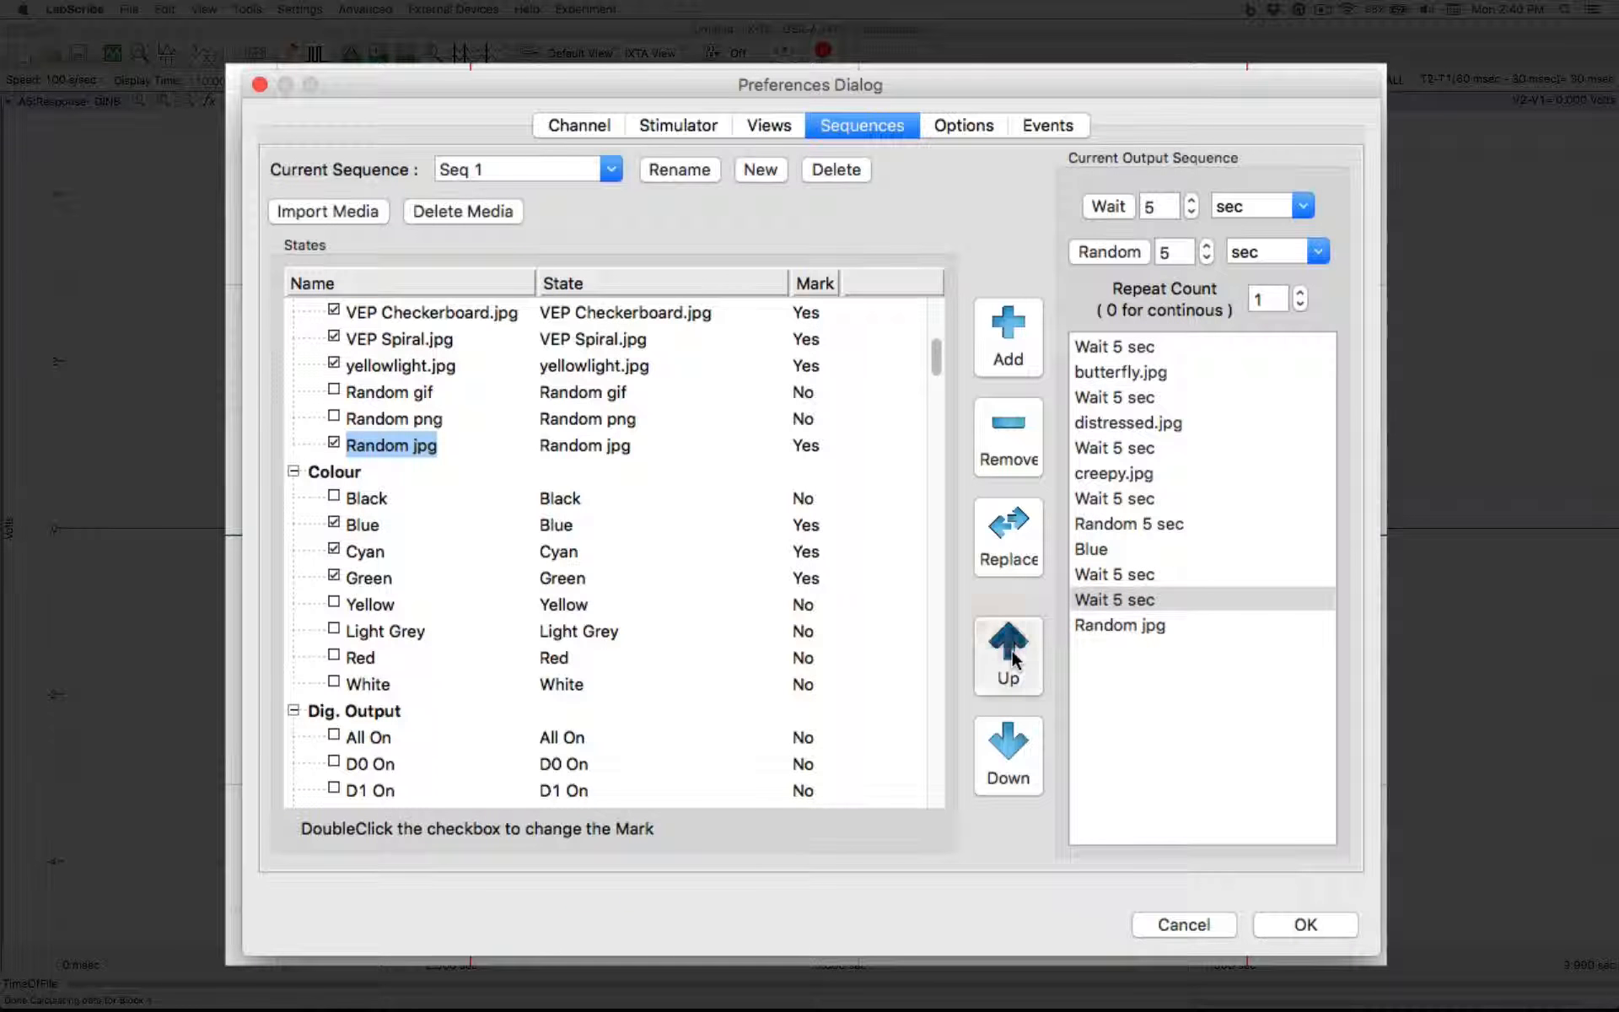
left_click(1011, 658)
left_click(1011, 742)
left_click(1011, 744)
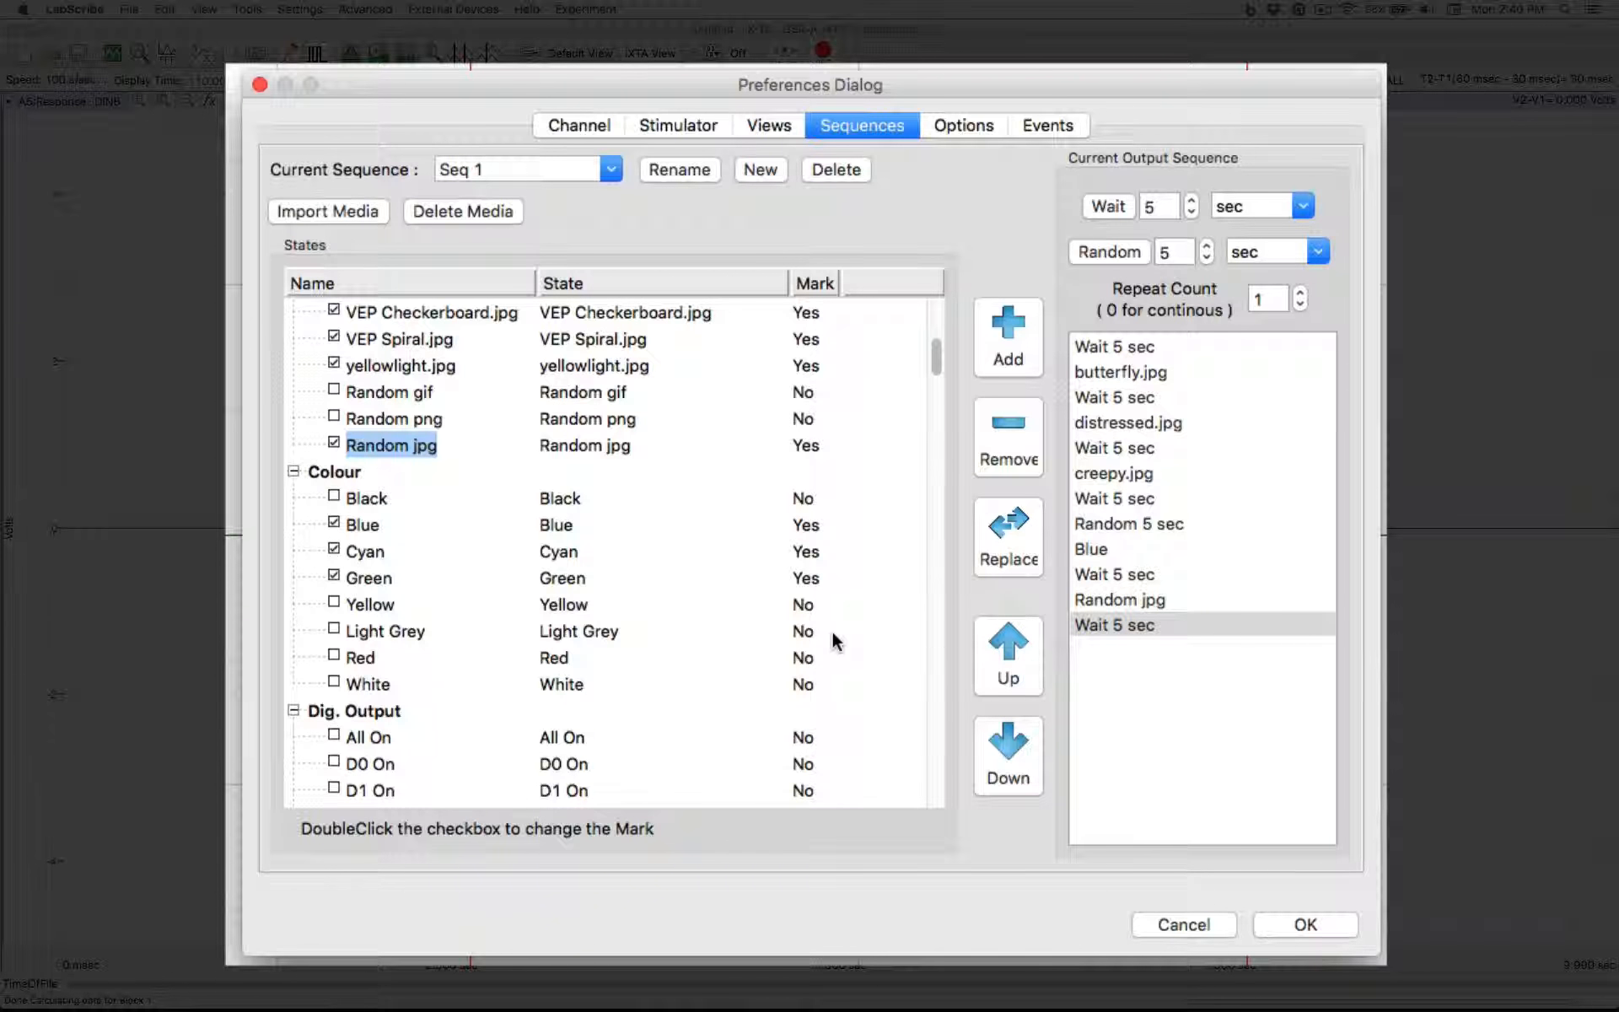
Replace the Blue entry in the output sequence with the colour Green
left_click(1104, 549)
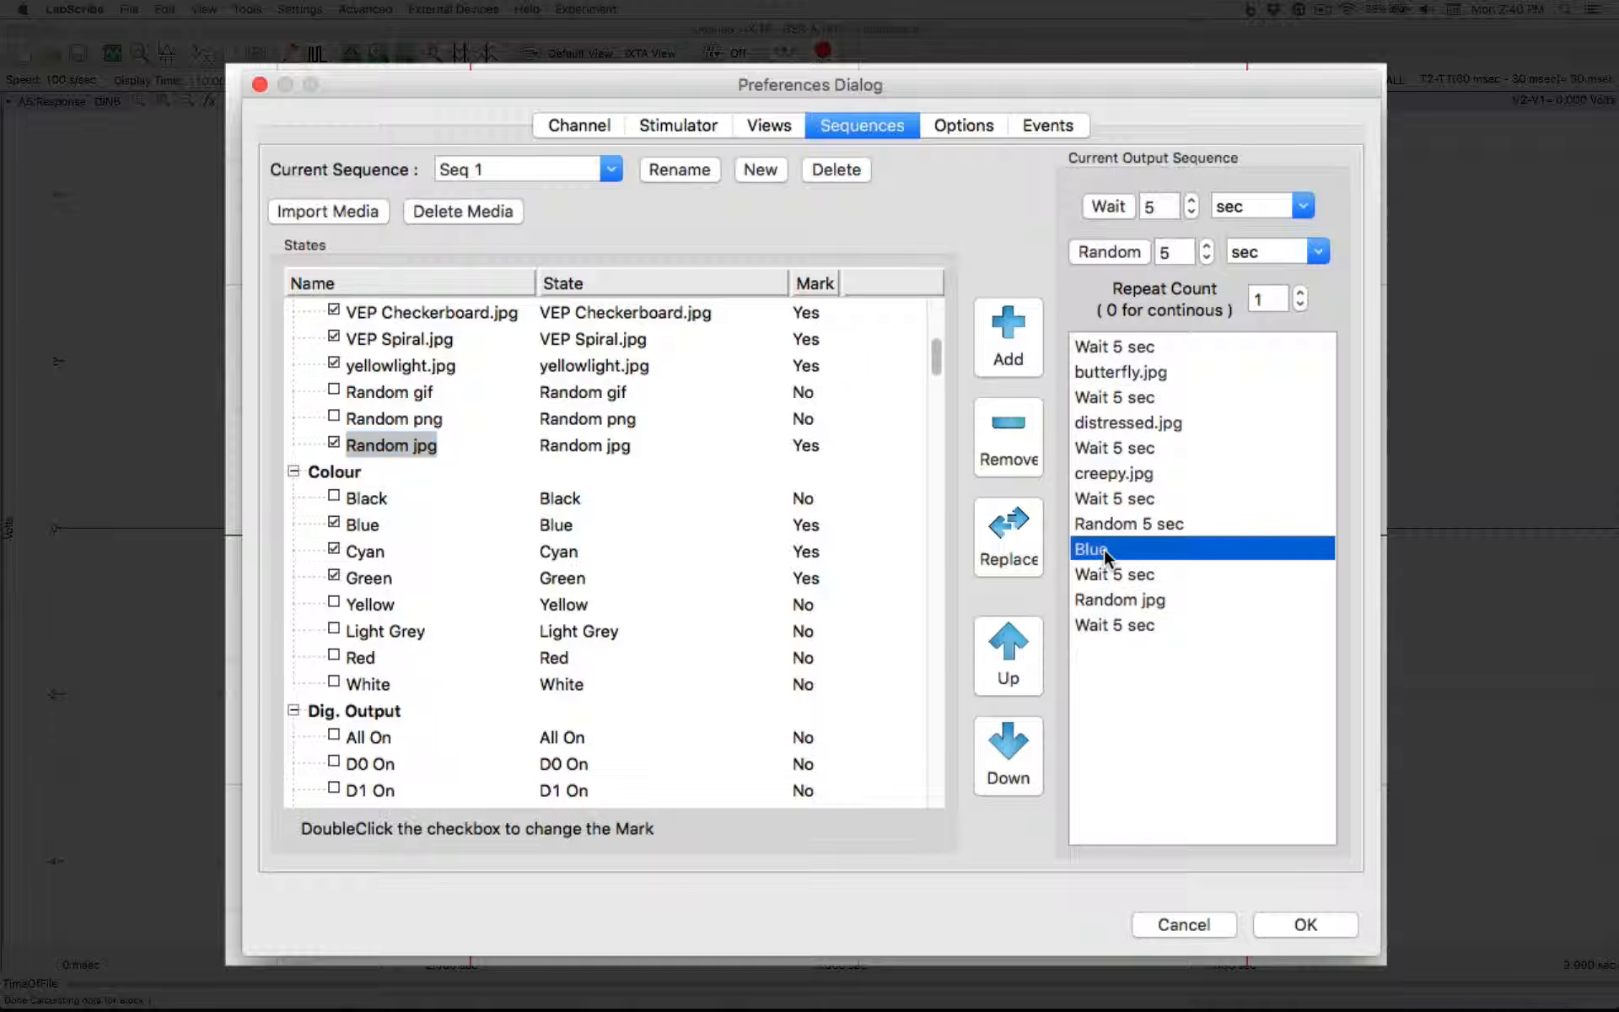
left_click(388, 573)
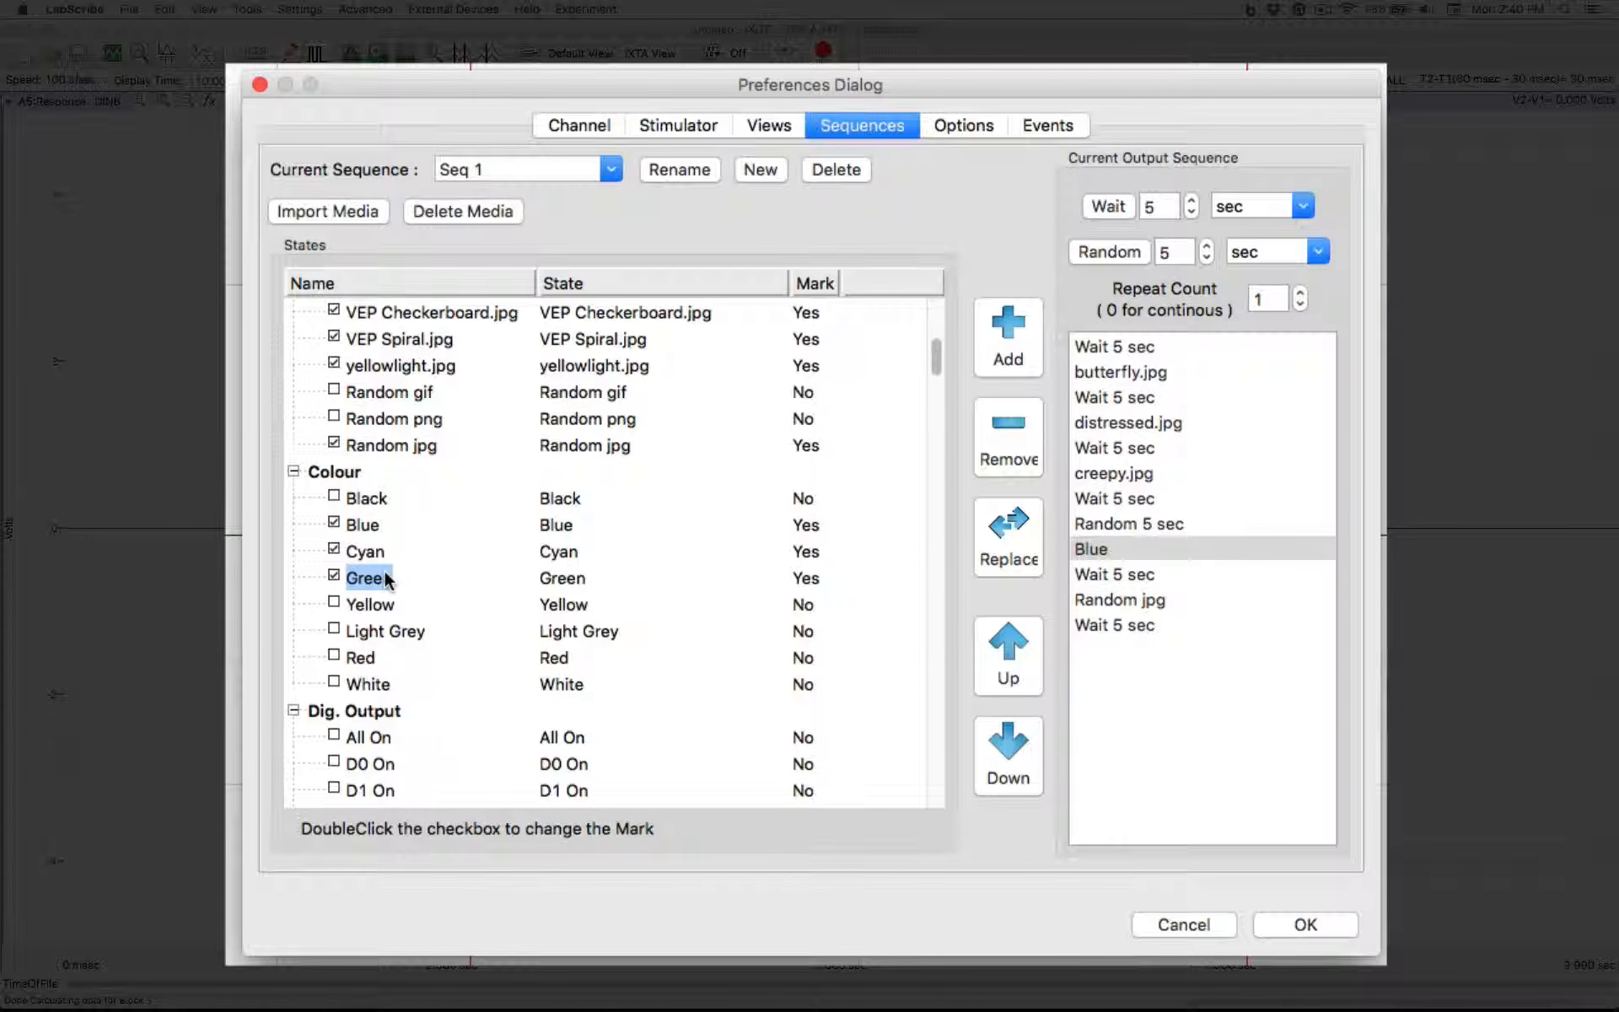
left_click(1021, 542)
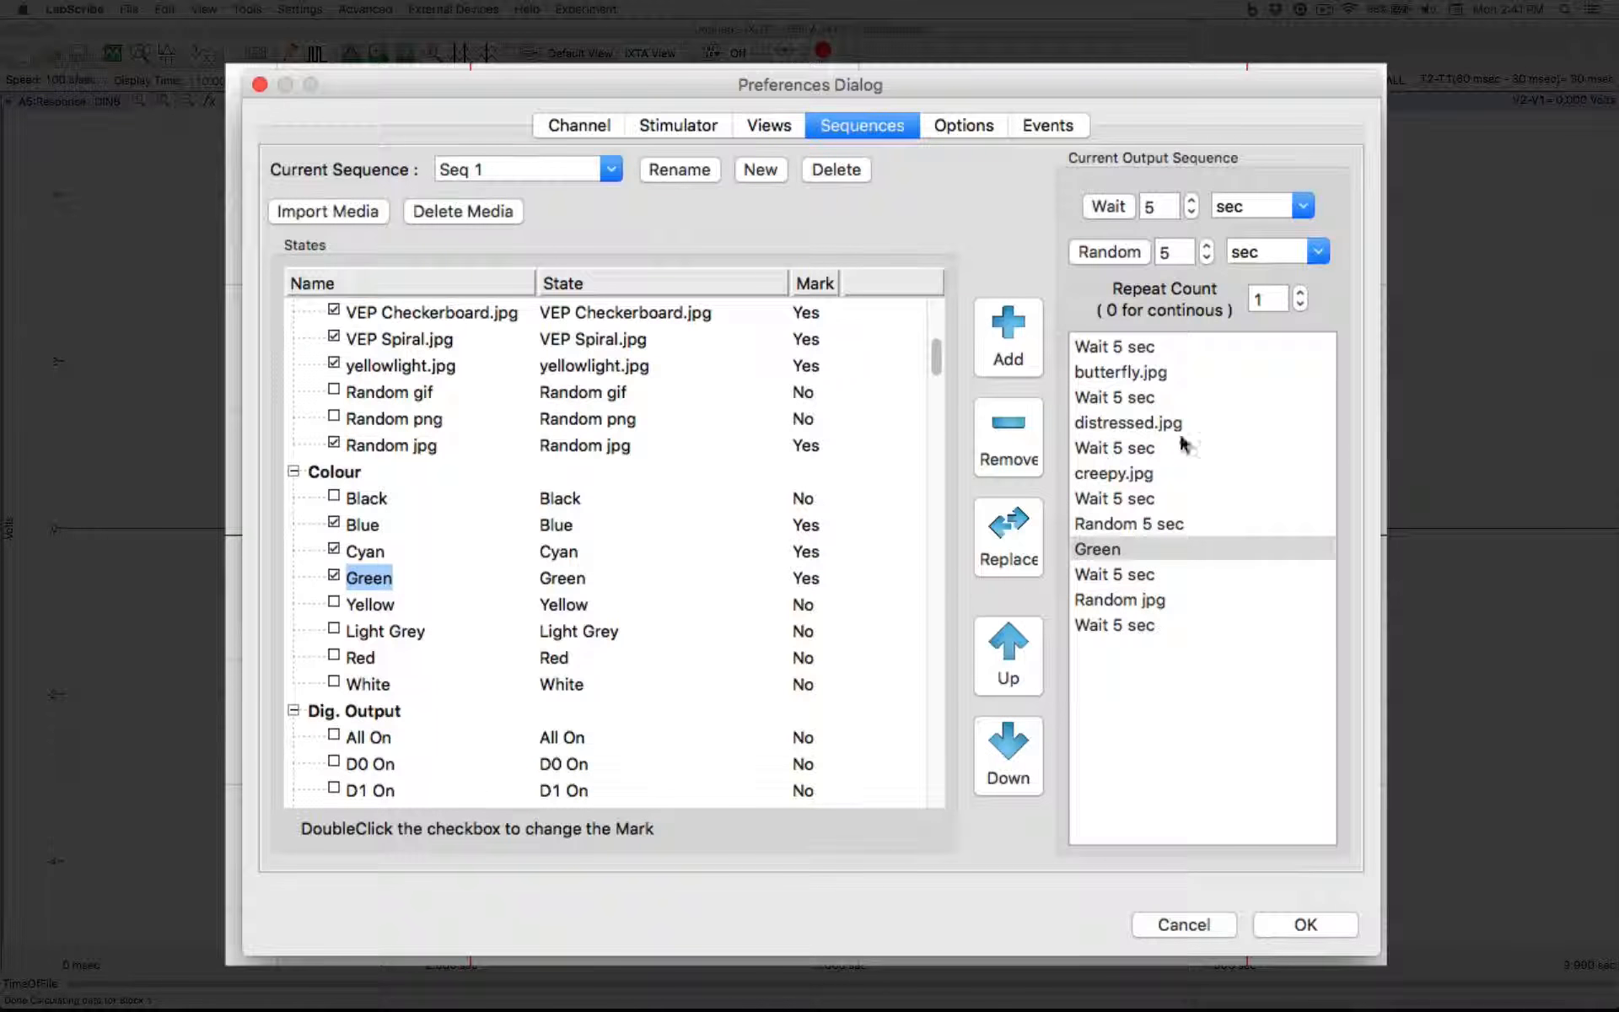
Lower the repeat count by one step, raise it back, and accept the sequence preferences
left_click(1300, 305)
left_click(1300, 295)
left_click(1305, 924)
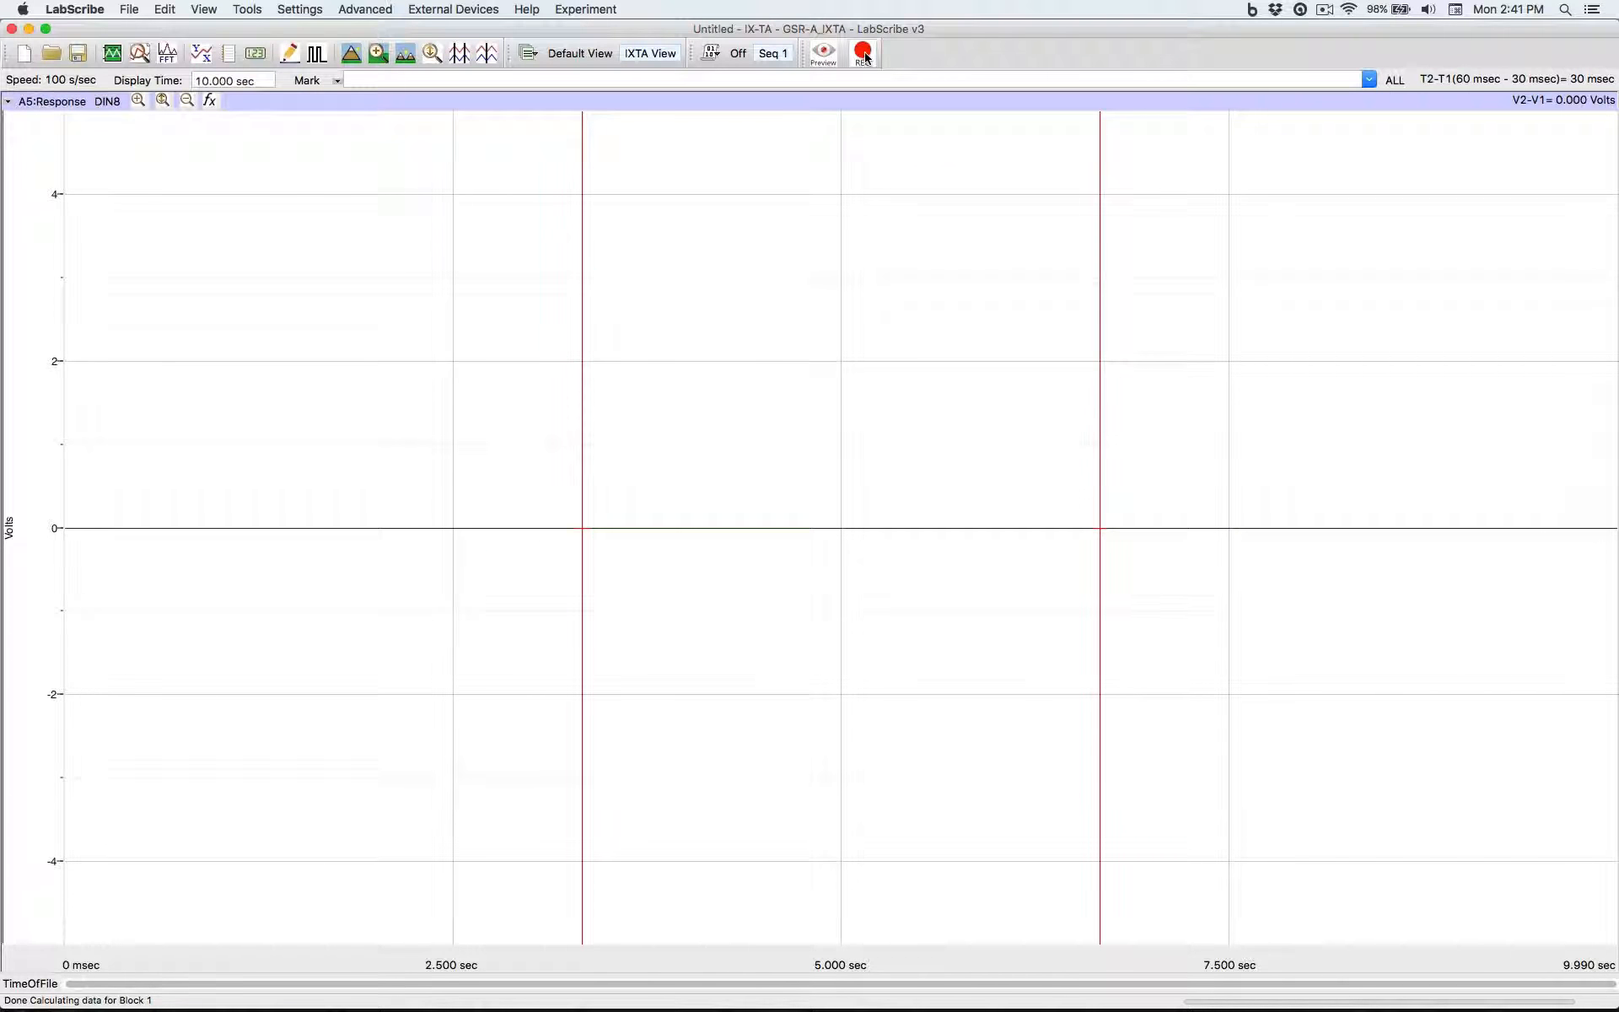
Record data while Seq 1 presents its images, and stop the recording after about 34 seconds
left_click(865, 56)
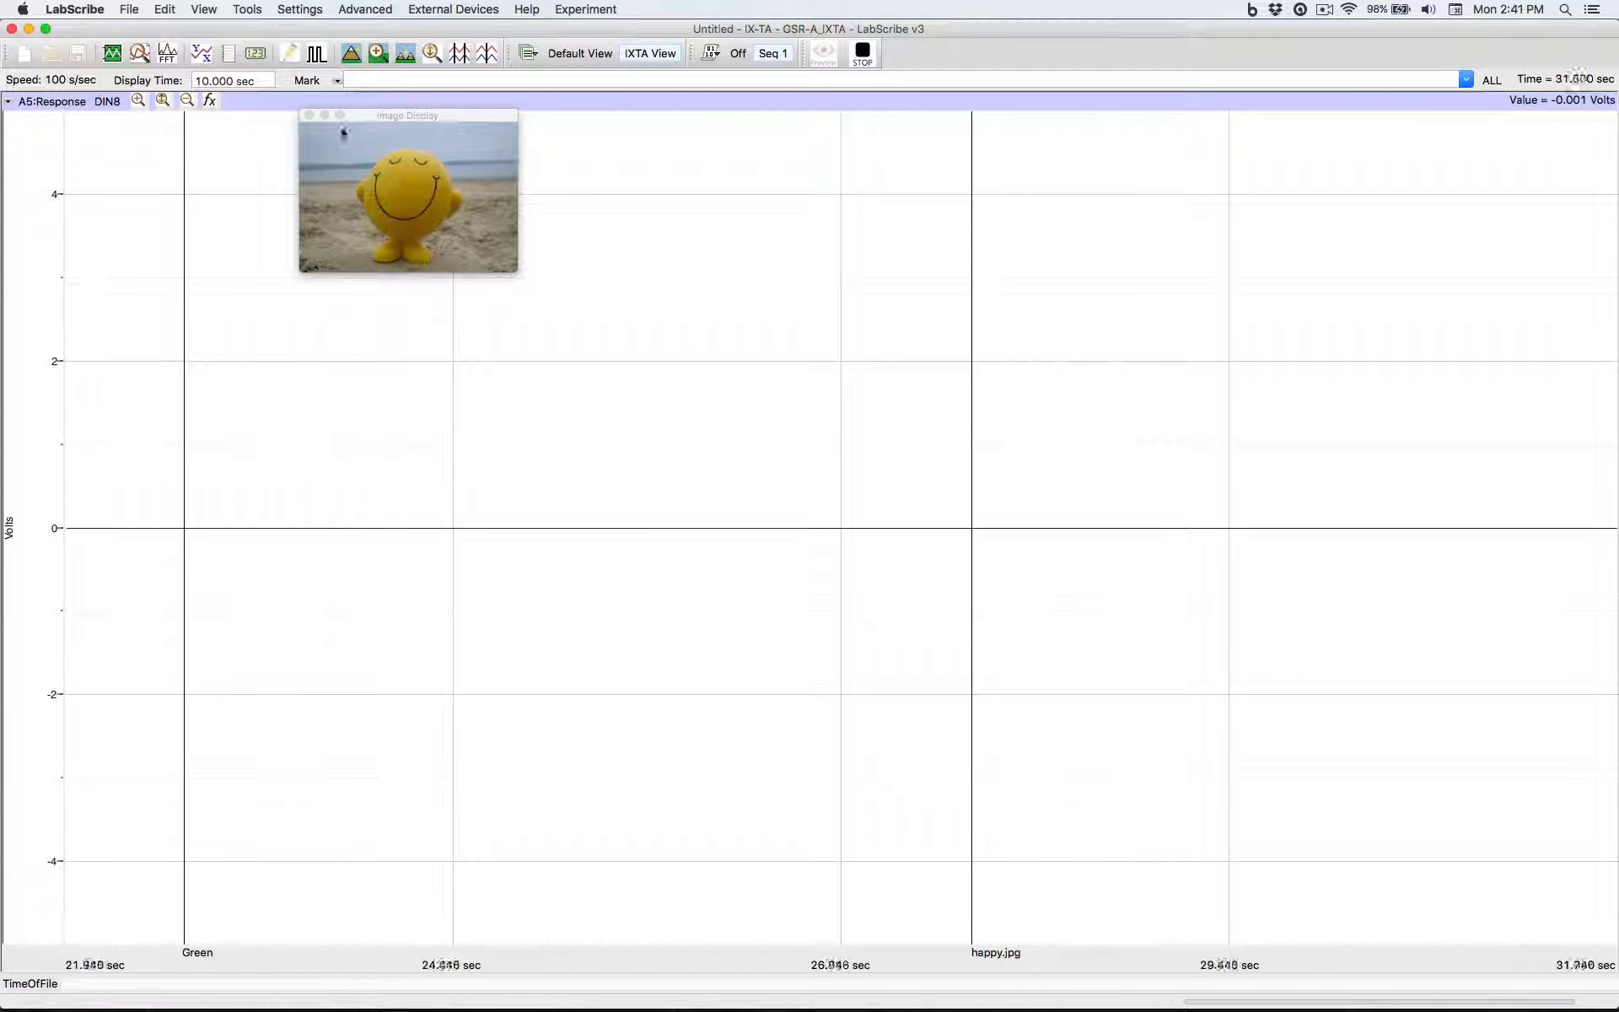
left_click(861, 54)
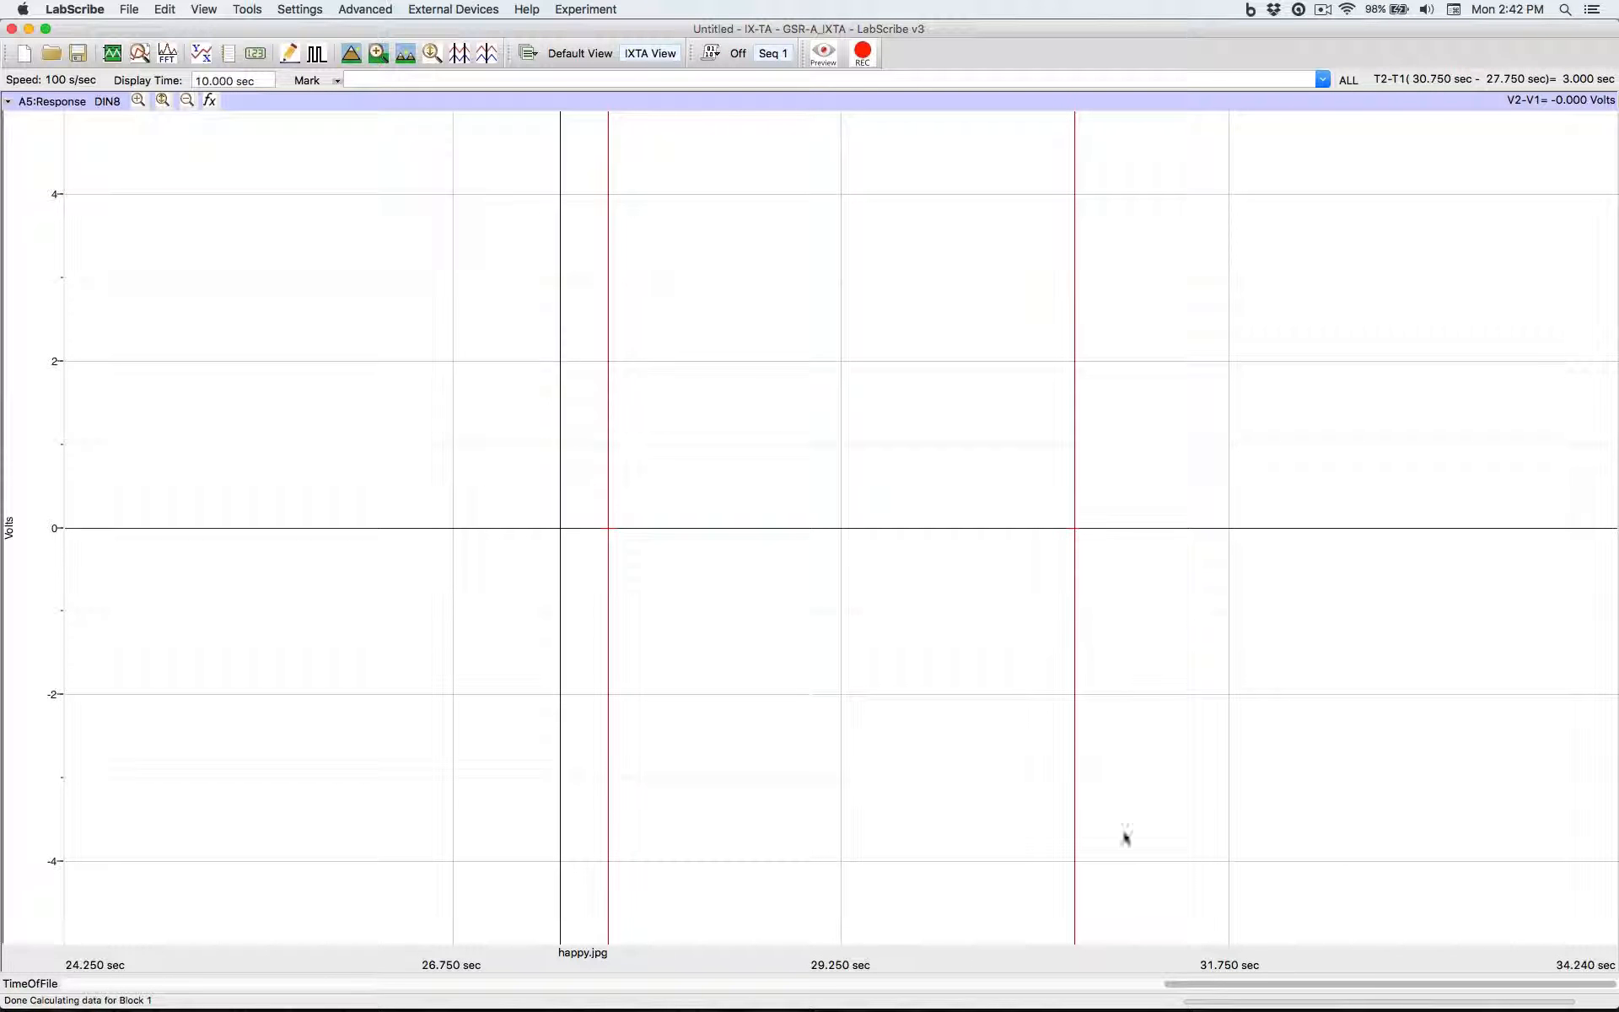
Review the earlier part of the recording around the creepy.jpg mark and look over the available sequence commands
left_click_drag(1176, 986, 623, 978)
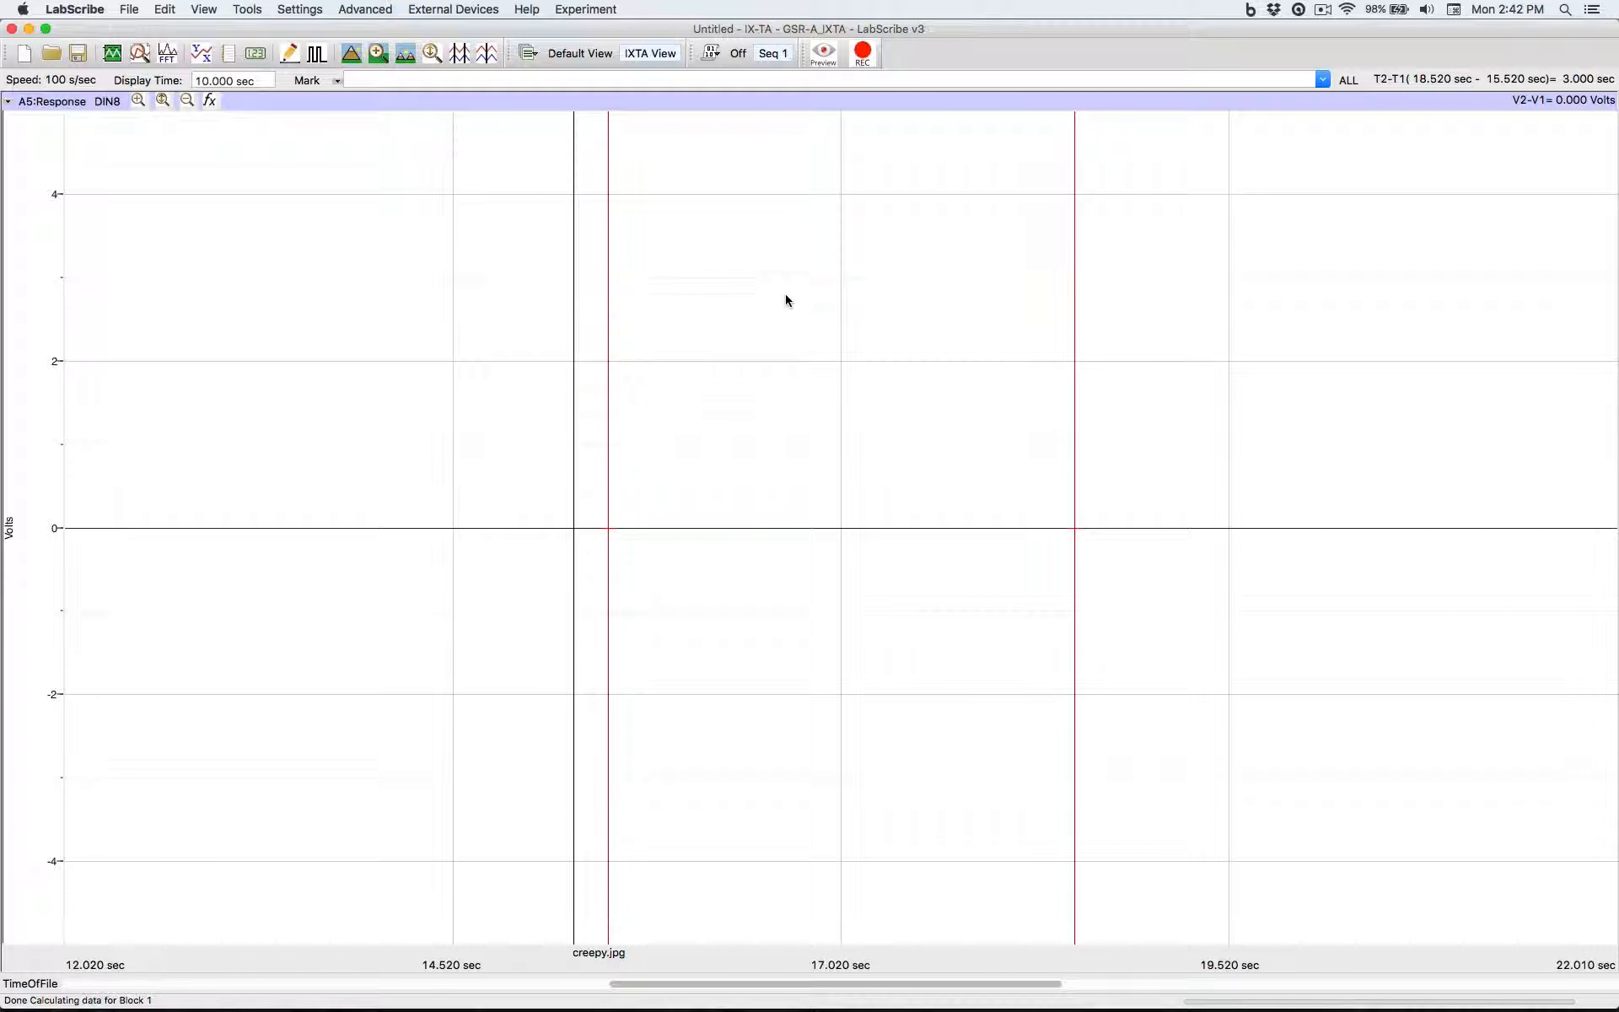
left_click(719, 54)
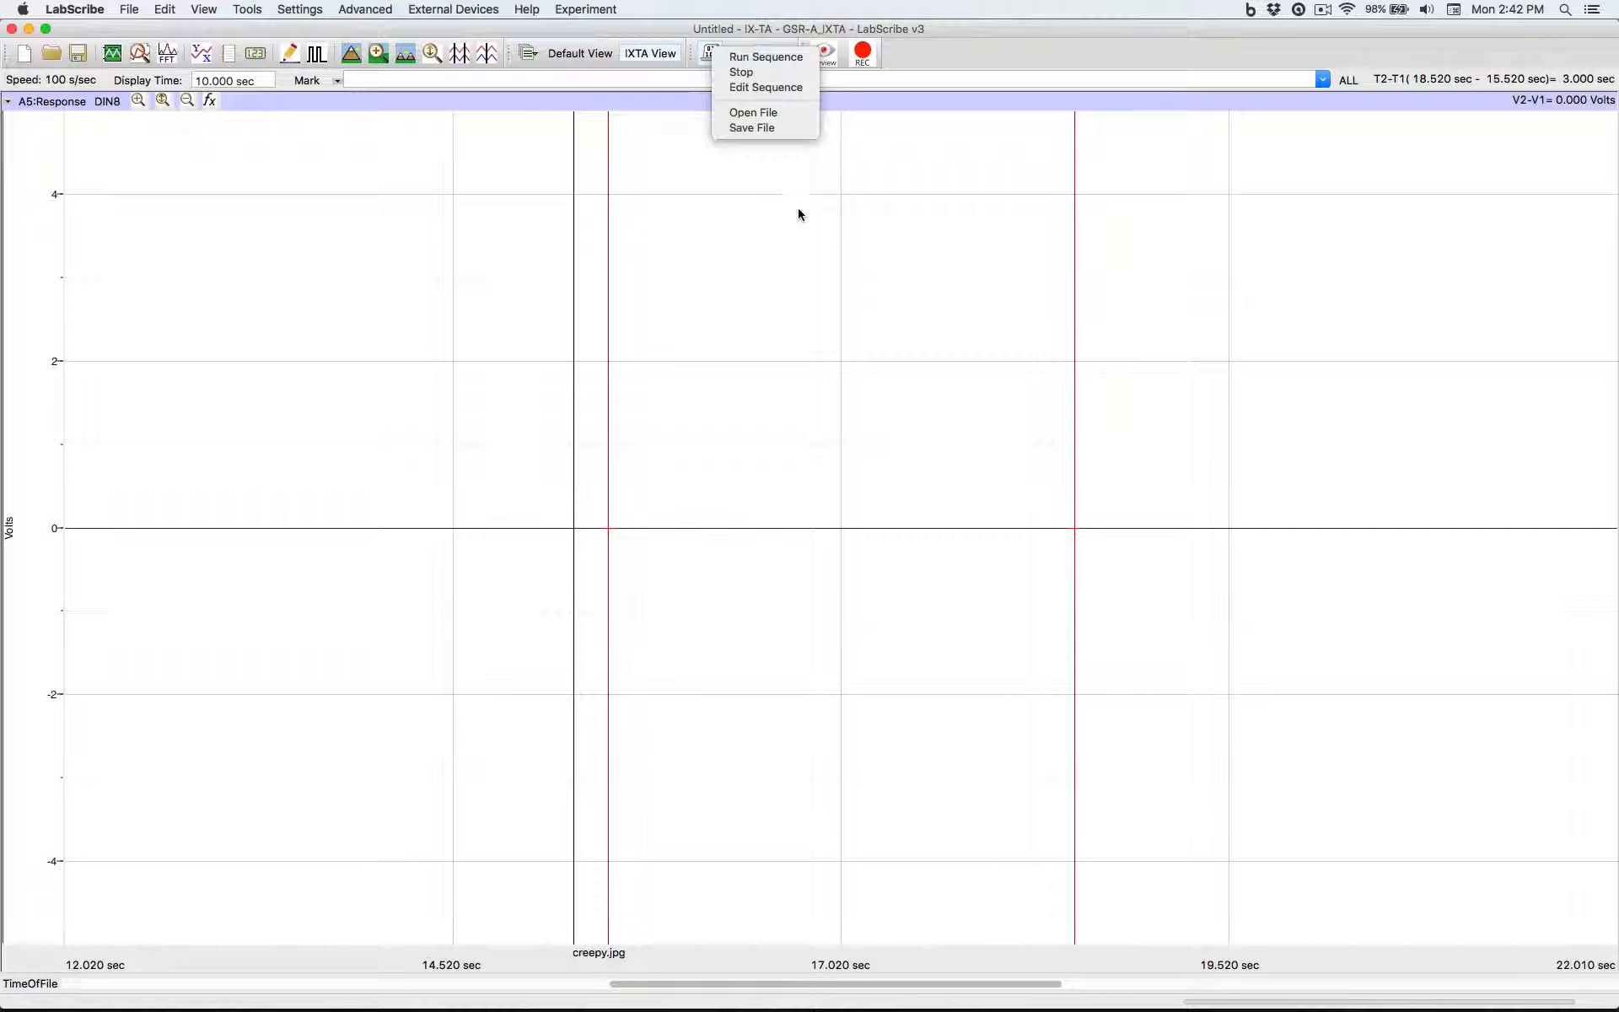
left_click(798, 215)
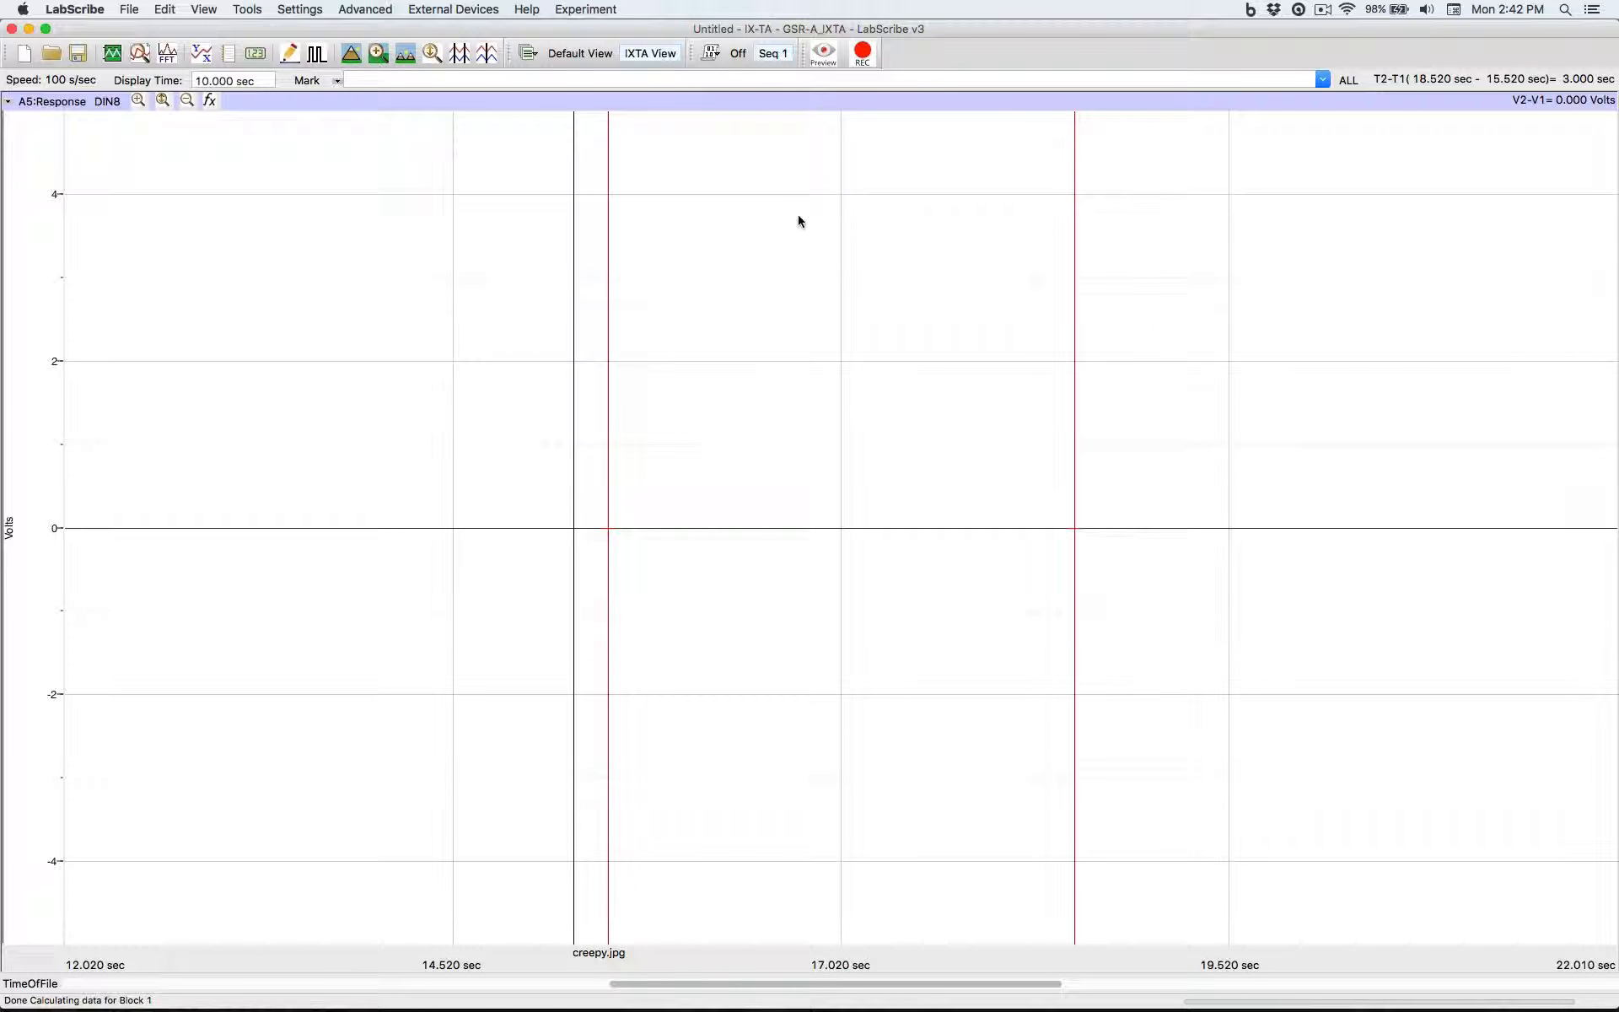